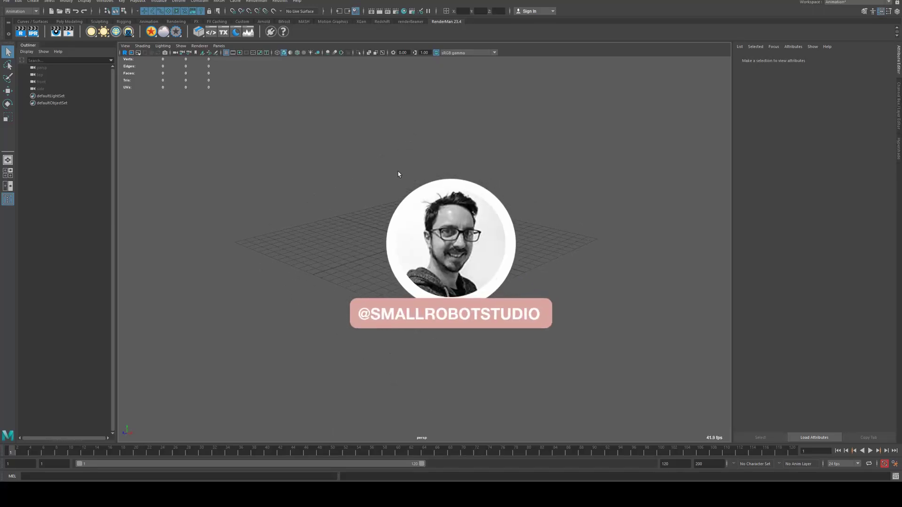
Create a polygon sphere at the centre of the grid and frame it in the perspective view.
alt+right_drag(398, 174, 472, 182)
alt+middle_drag(471, 181, 470, 224)
alt+drag(469, 223, 443, 214)
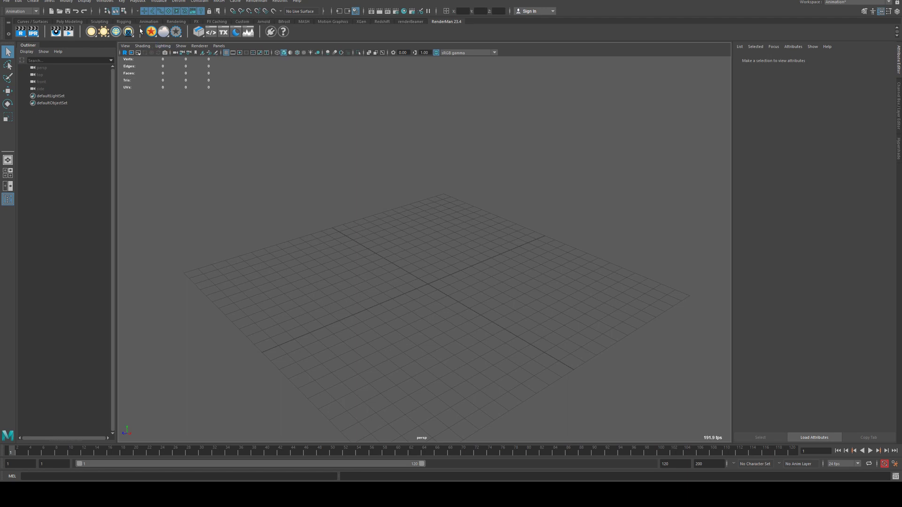
click(40, 22)
click(69, 22)
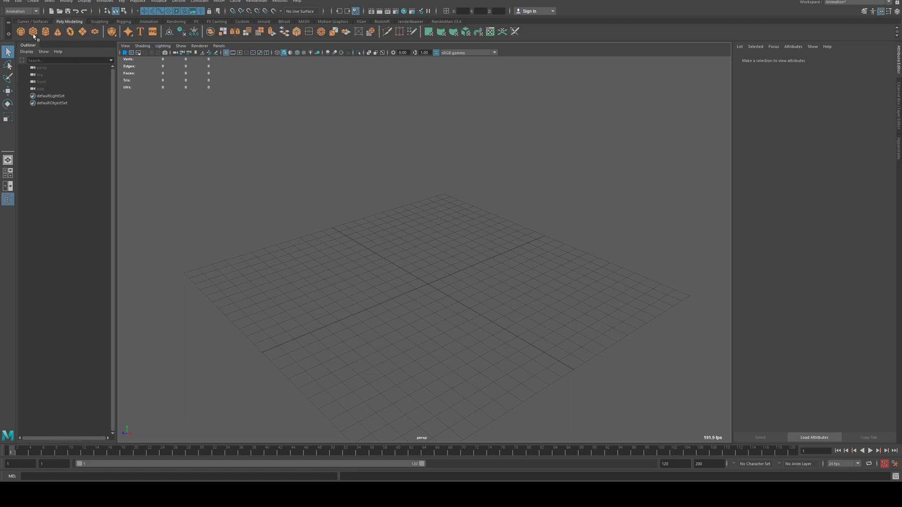
click(21, 31)
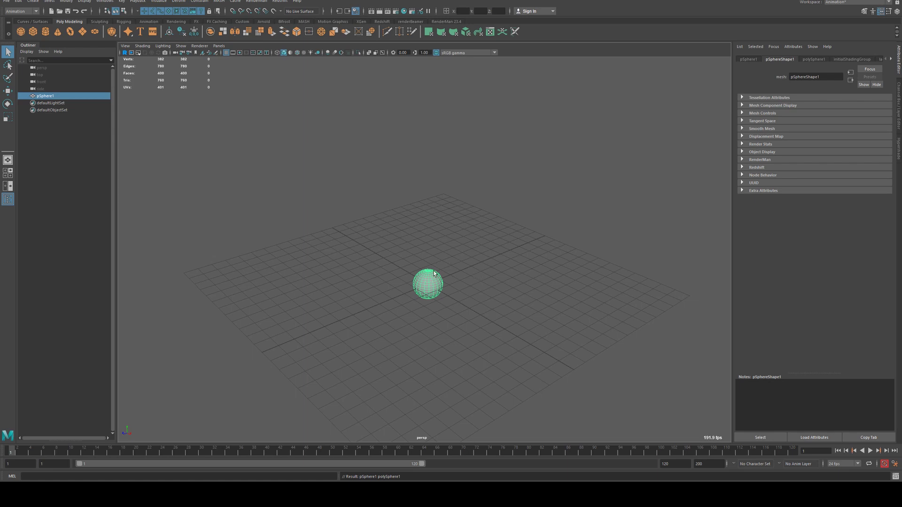
key(f)
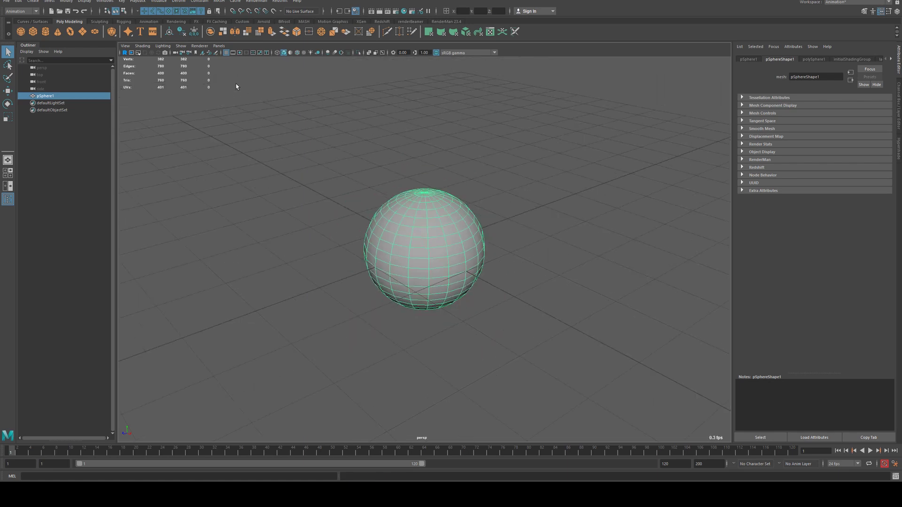
Assign a new RenderMan PxrSurface material to the sphere and name it earth.
click(444, 21)
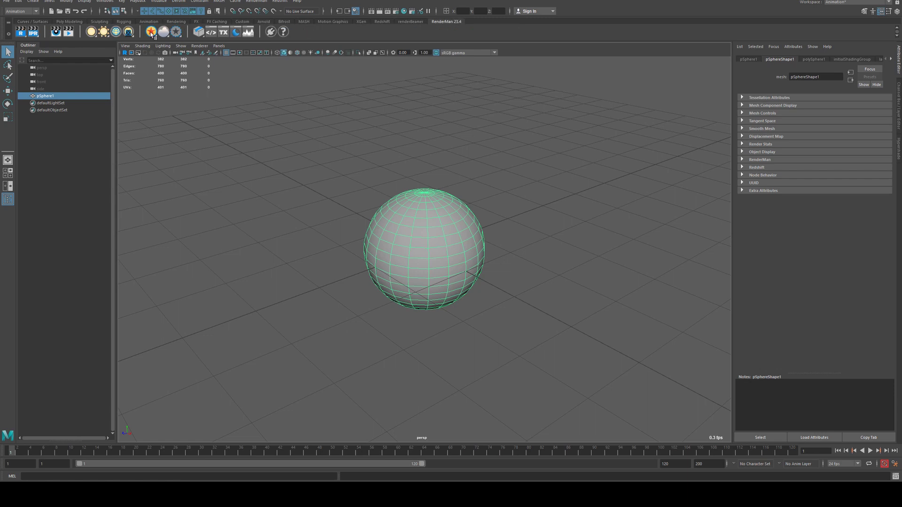
click(150, 32)
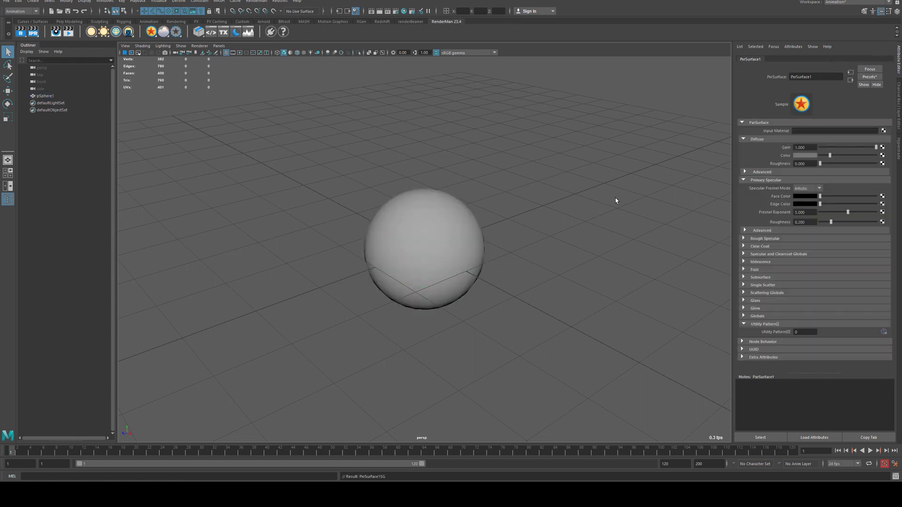
double_click(827, 76)
text(earth)
key(Return)
Open the Hypershade, widen it, and graph only the earth material with its shading group.
click(898, 144)
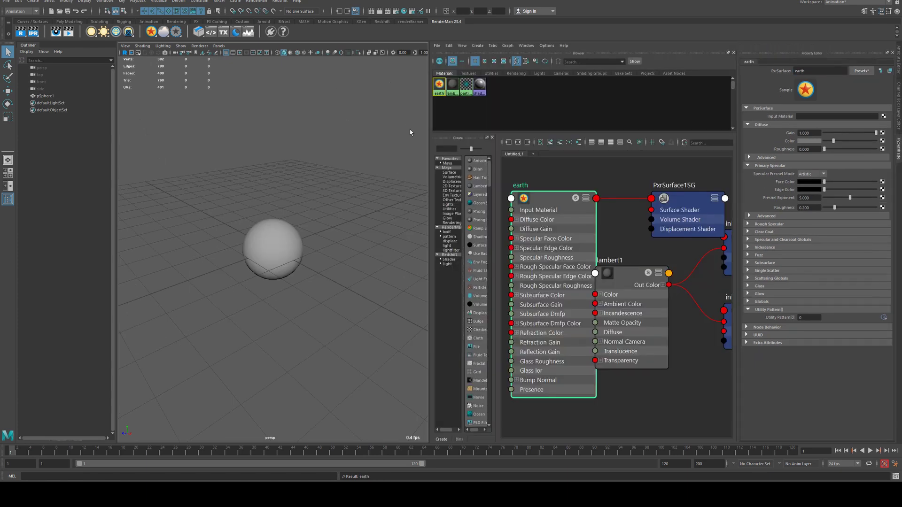
click(541, 143)
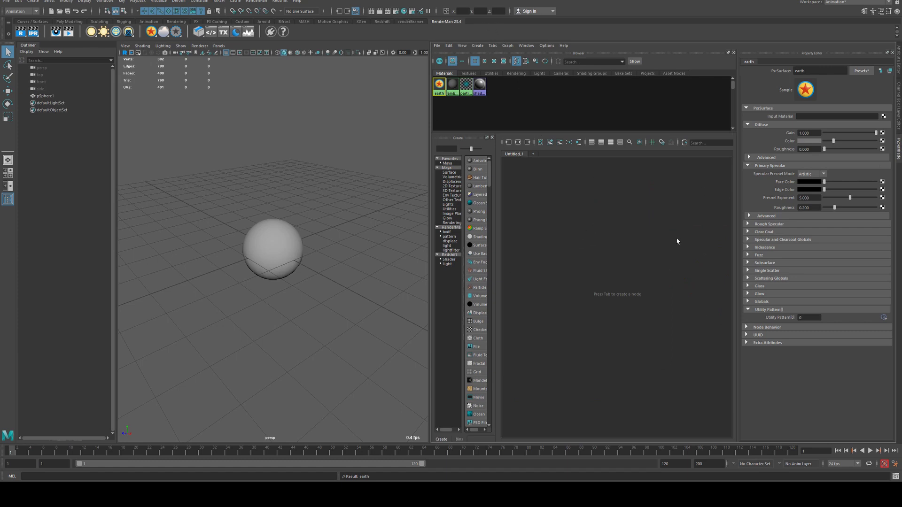
drag(427, 197, 382, 197)
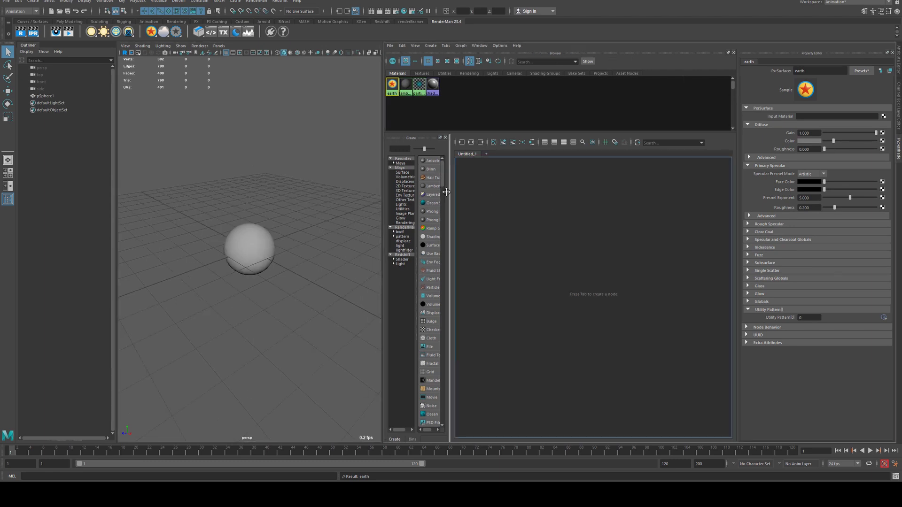
click(471, 142)
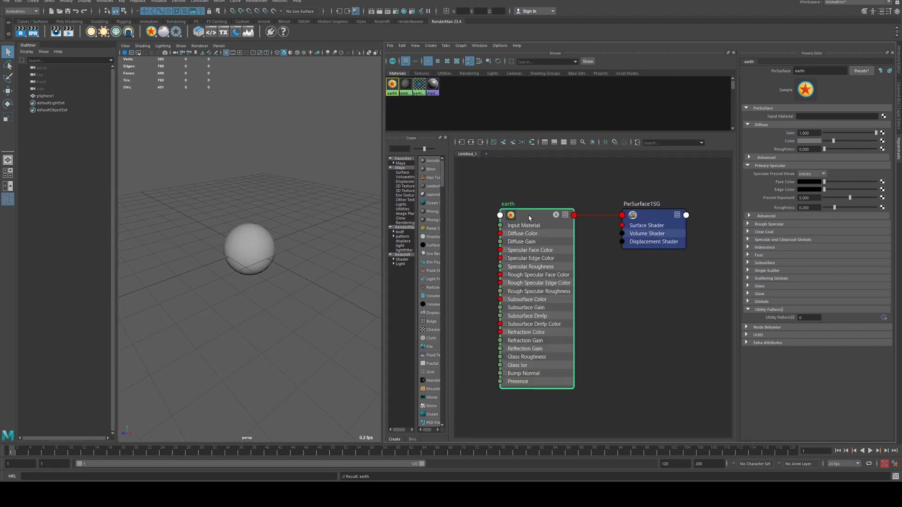
scroll(496, 184, down, 3)
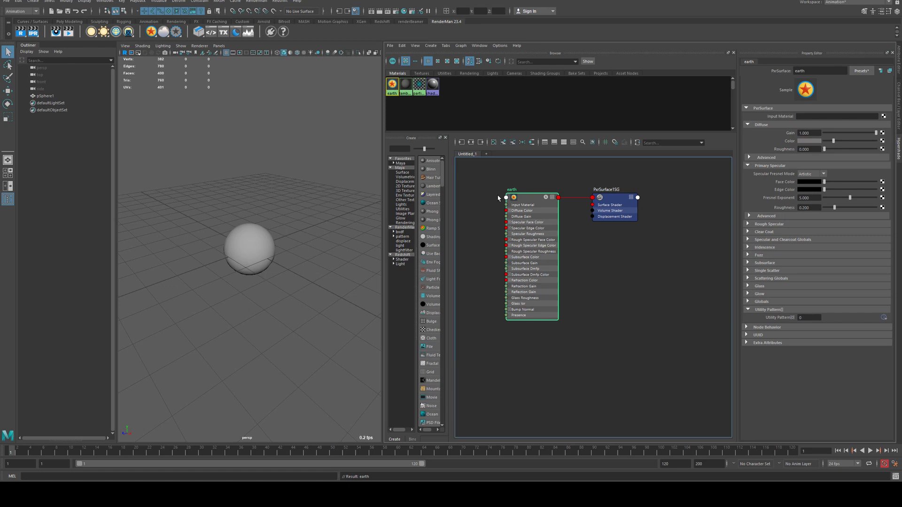
Add a PxrTexture node in front of the earth material in the node graph.
alt+middle_drag(502, 196, 548, 229)
key(Tab)
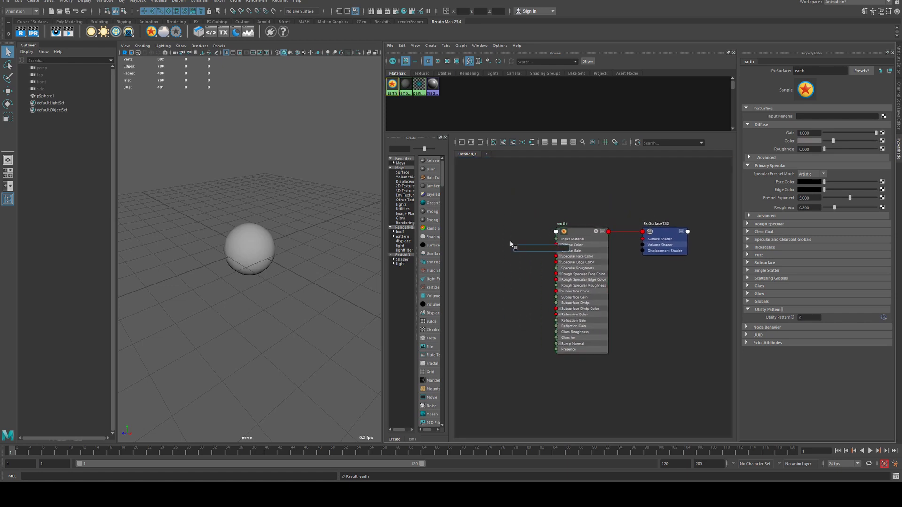
text(pxrtex)
key(Return)
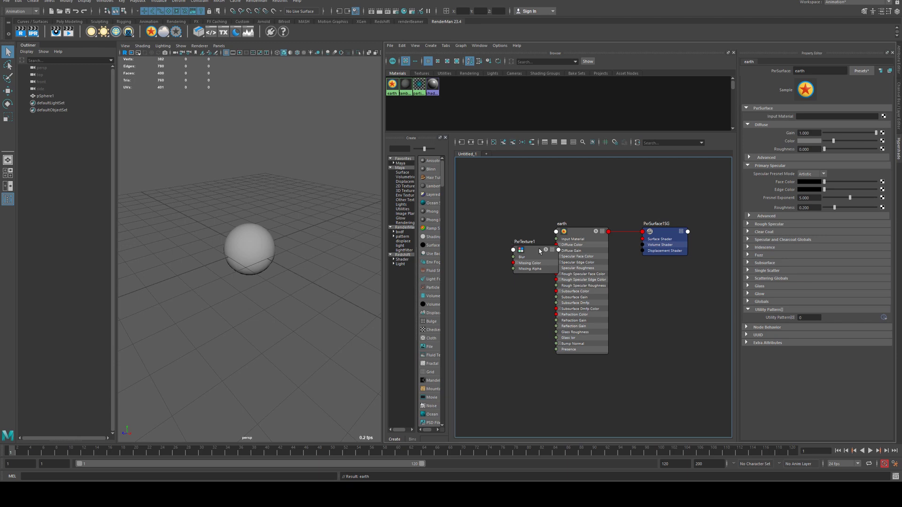
drag(539, 251, 498, 247)
Show all attributes of the PxrTexture node and connect its Result RGB to the earth material's Diffuse Color.
key(3)
drag(519, 286, 559, 245)
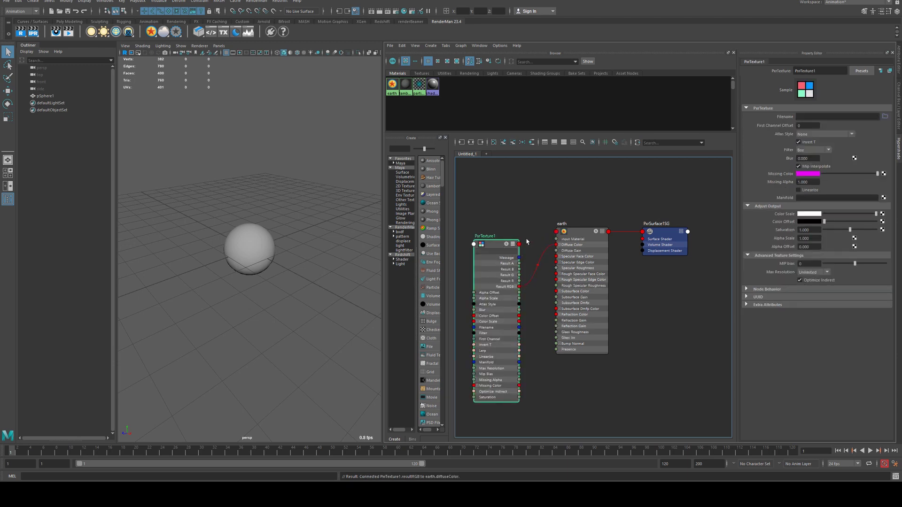
alt+middle_drag(508, 223, 561, 204)
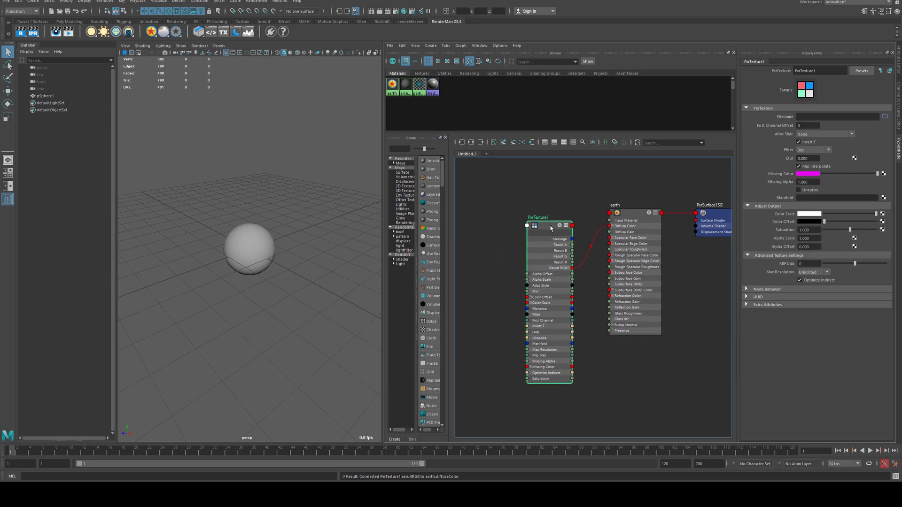
Load the 8k_earth_daymap texture from the planets folder as the PxrTexture node's file.
click(886, 117)
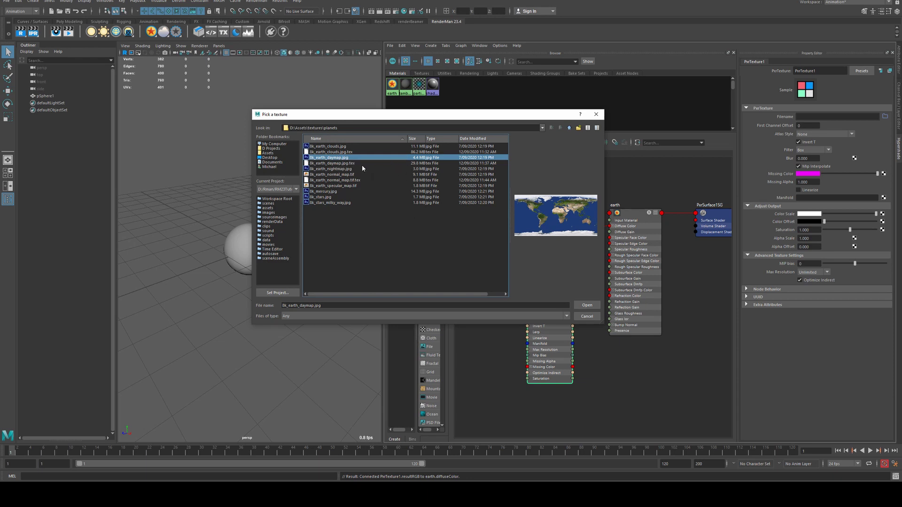
click(346, 163)
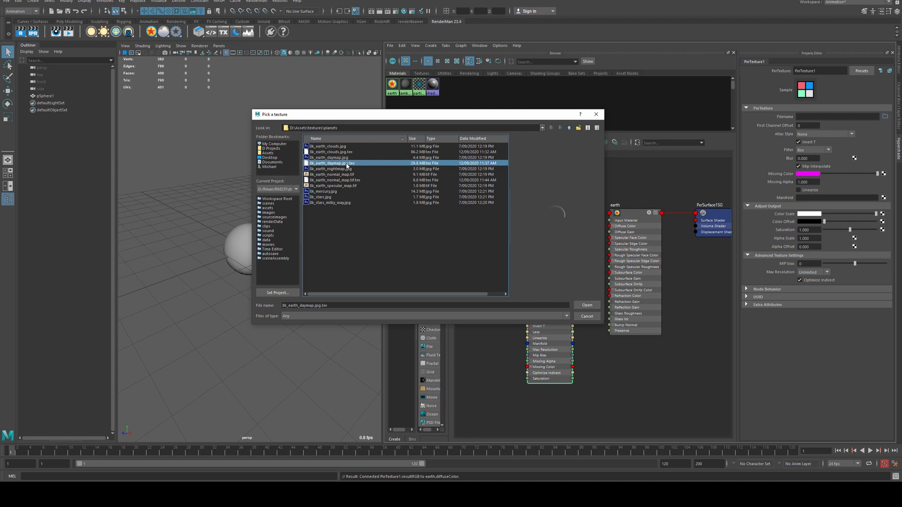
click(318, 158)
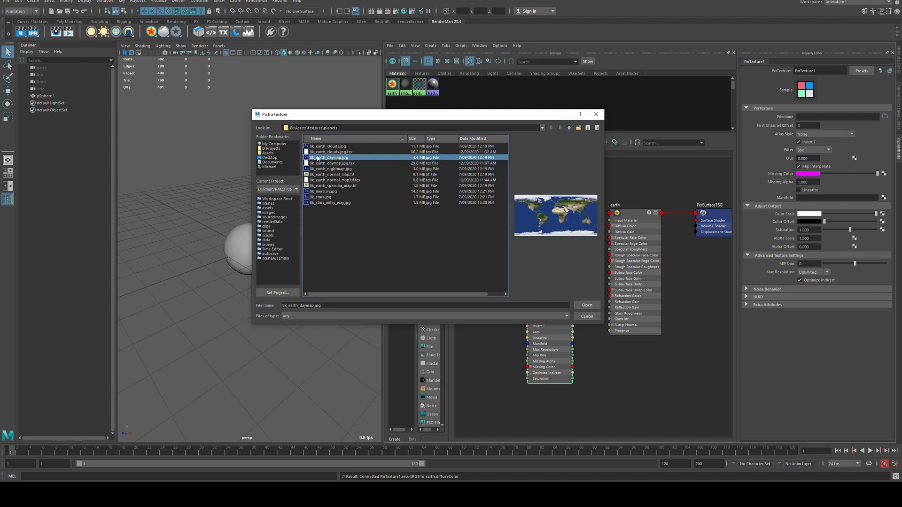
click(340, 164)
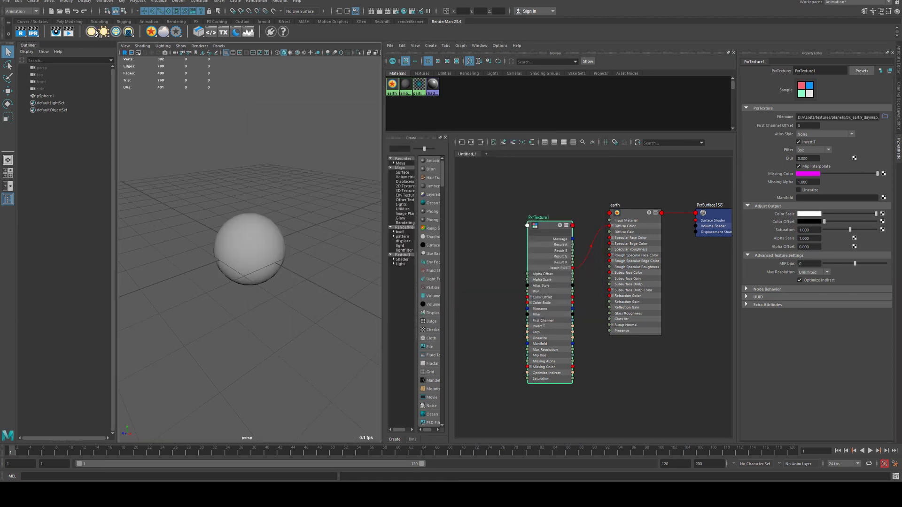
Create a PxrRectLight and move it away from the sphere to a raised position beside it.
click(92, 31)
key(w)
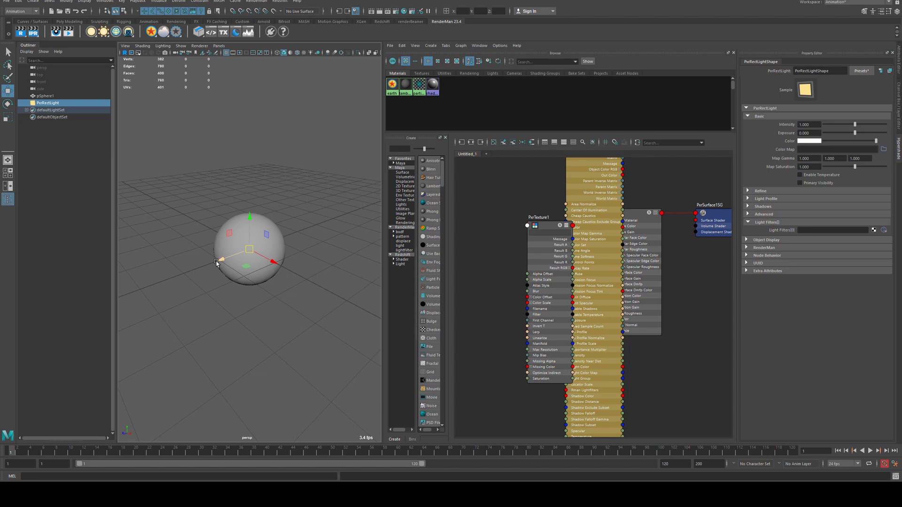
drag(216, 262, 147, 295)
alt+drag(181, 190, 314, 205)
drag(316, 204, 320, 168)
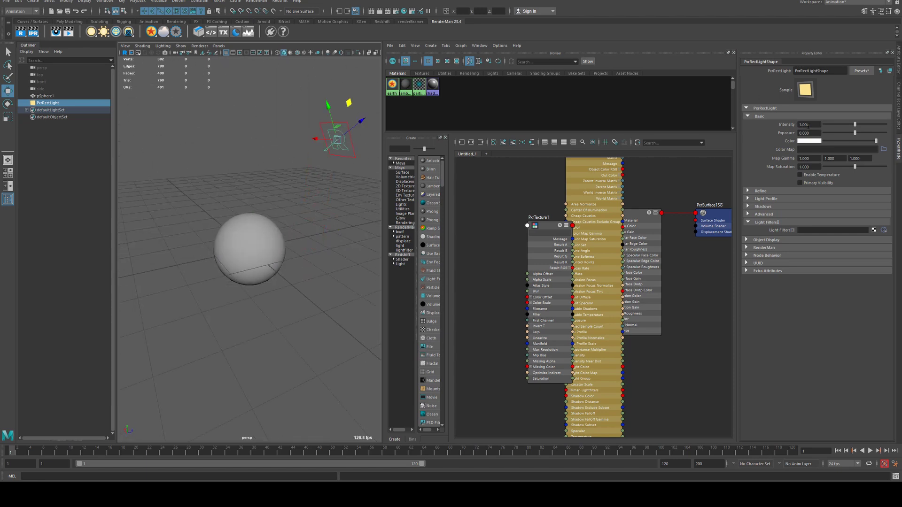
Set the rect light's intensity to 20.
drag(814, 124, 648, 135)
text(1)
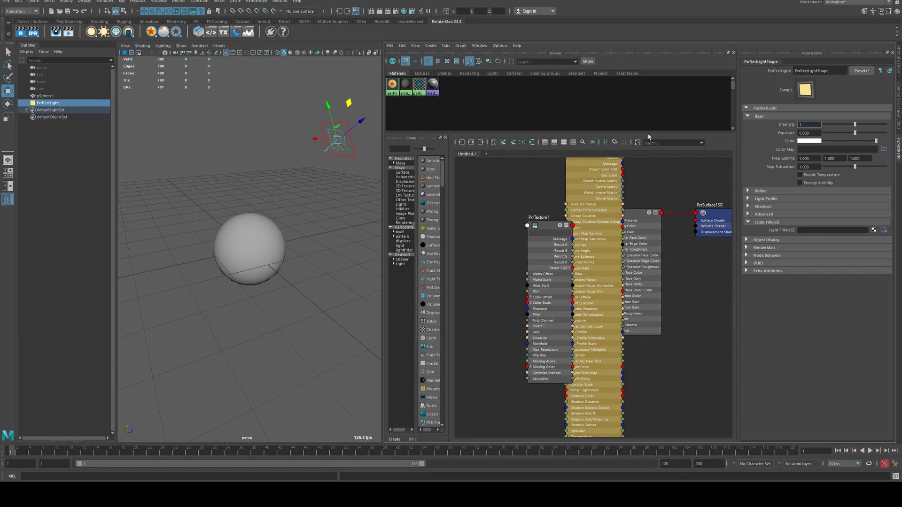
text(0)
key(Return)
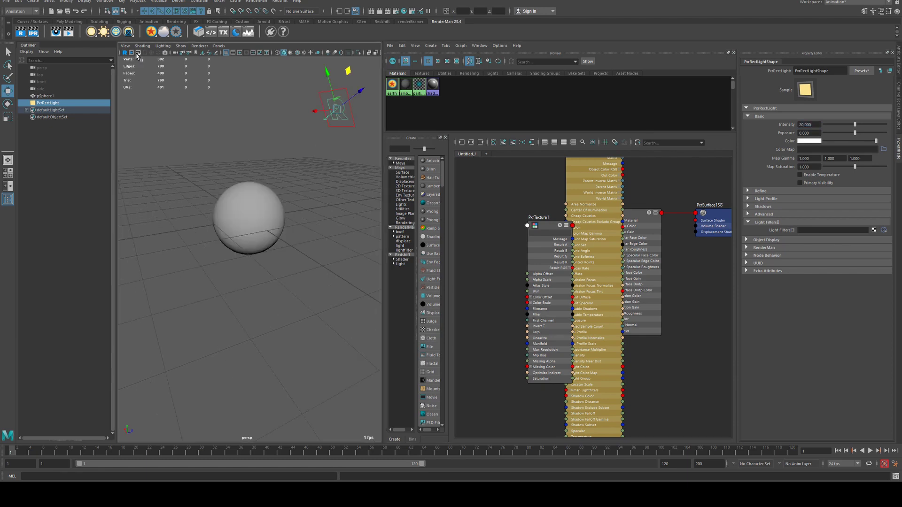
Start a live RenderMan render in the viewport and view the lit side of the sphere.
click(124, 53)
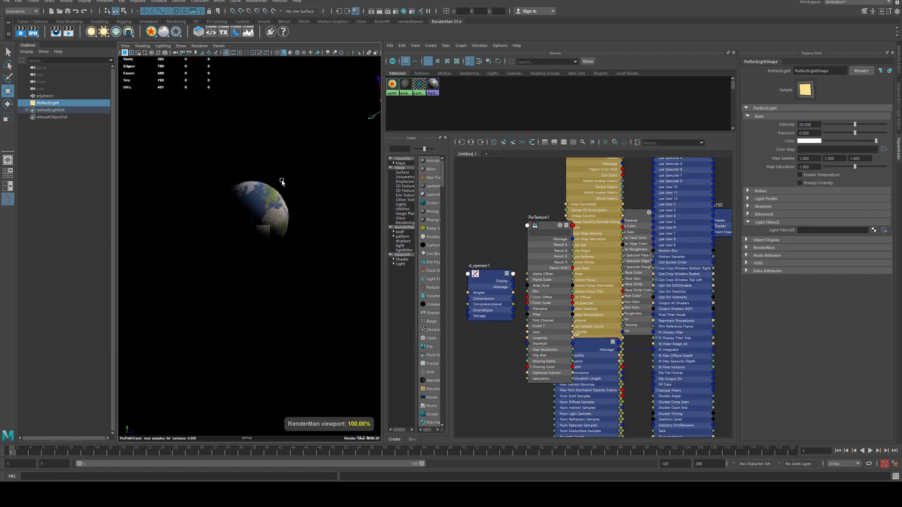
alt+drag(282, 182, 256, 191)
alt+right_drag(255, 191, 372, 212)
alt+middle_drag(287, 185, 264, 240)
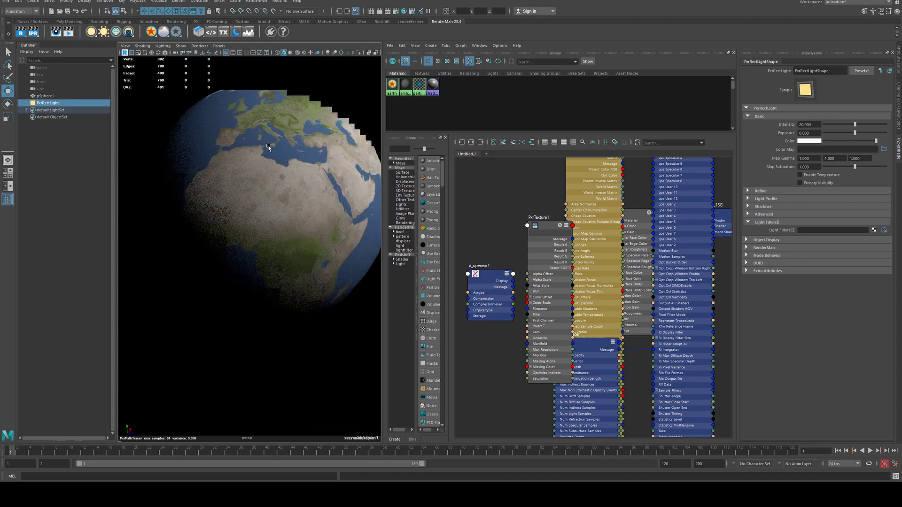
Turn on smooth mesh preview for the sphere and inspect its rendered silhouette.
click(270, 143)
key(3)
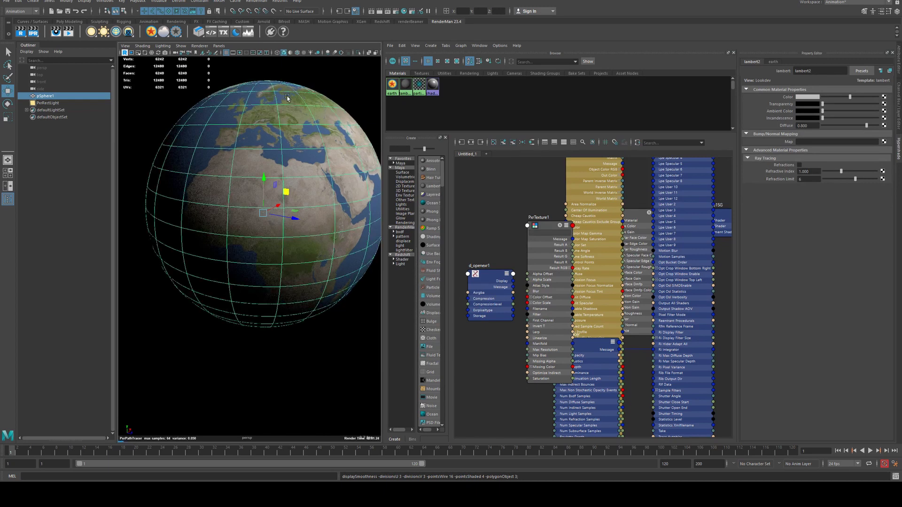
click(333, 83)
scroll(312, 182, down, 4)
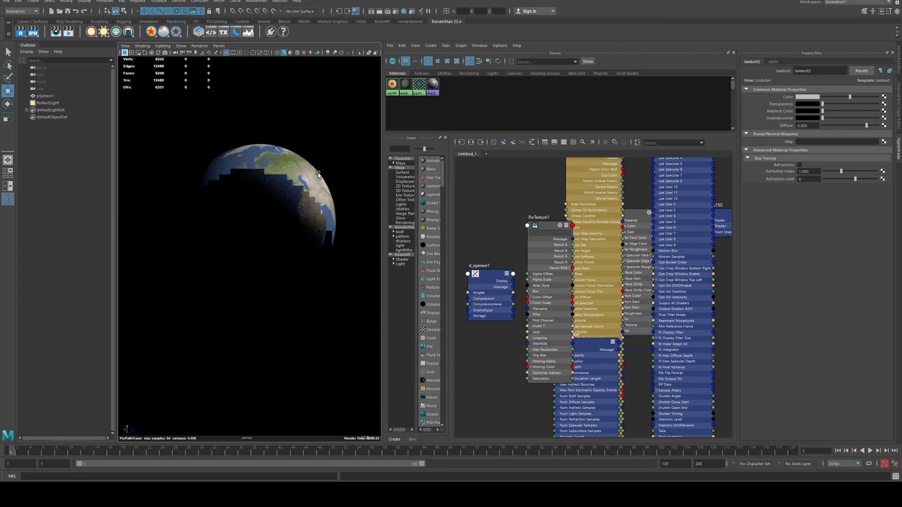
Set the sphere's RenderMan subdivision scheme to Catmull-Clark and turn off its smooth mesh preview.
click(280, 178)
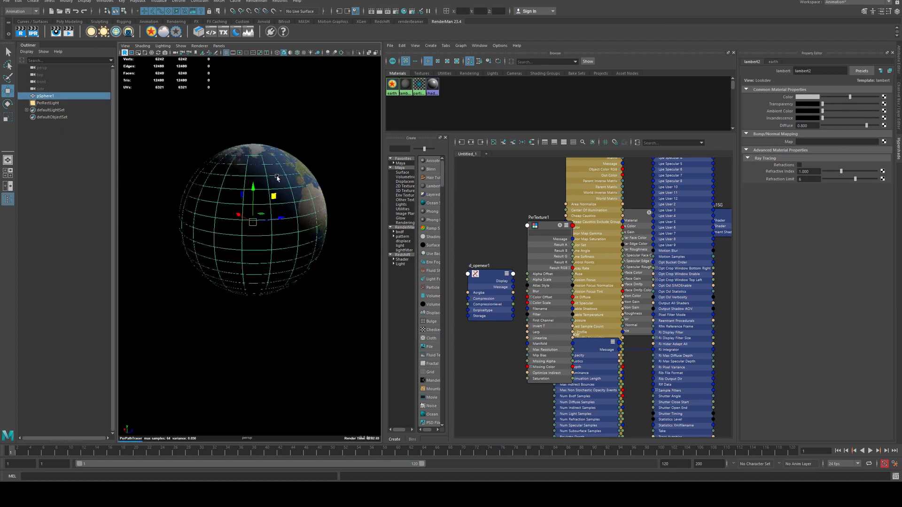
click(899, 60)
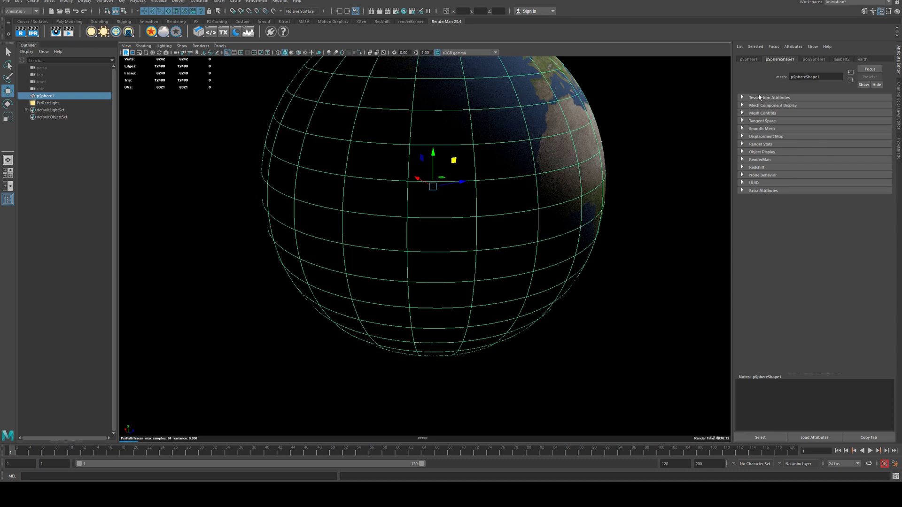
click(760, 159)
click(814, 293)
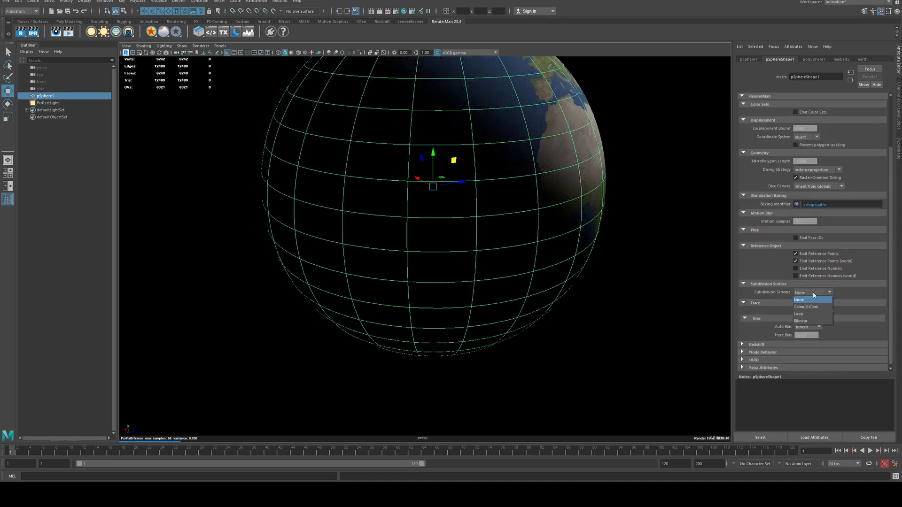
click(806, 307)
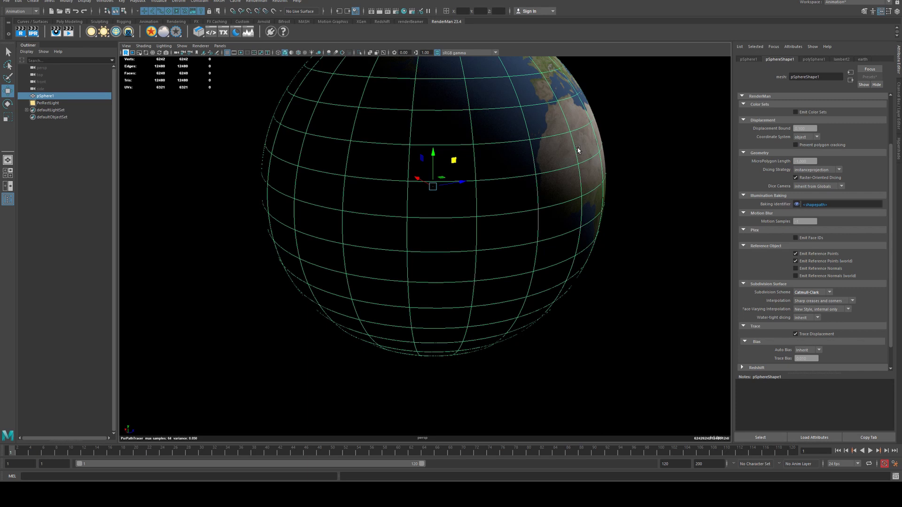
key(1)
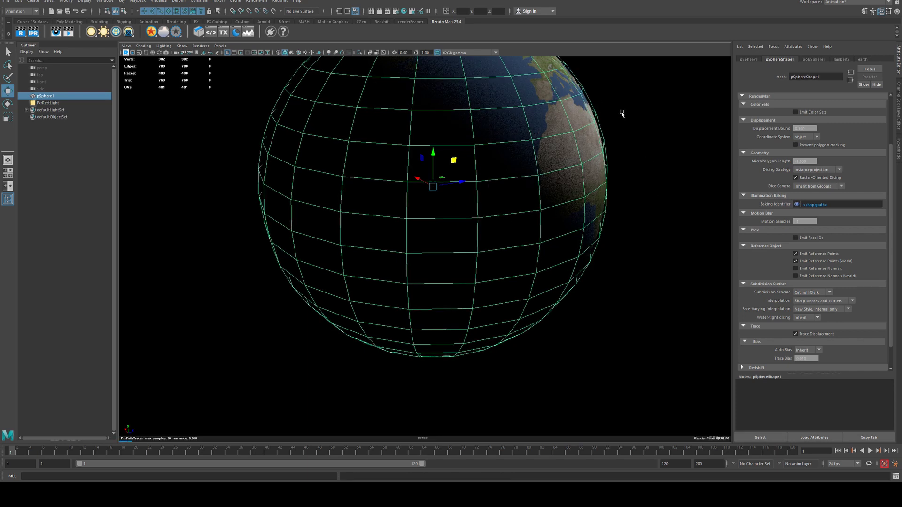
Set the rect light's intensity to 50.
alt+drag(622, 114, 612, 127)
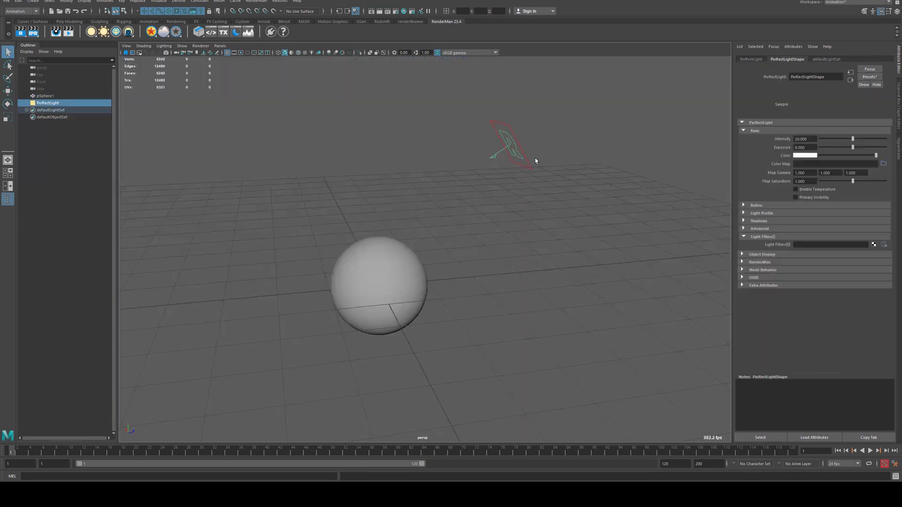
text(50)
key(Return)
Lower the rect light, move it farther to the side of the sphere, and rotate it to aim at the sphere.
alt+drag(472, 245, 498, 155)
key(w)
drag(512, 119, 557, 177)
key(e)
drag(522, 209, 480, 216)
key(w)
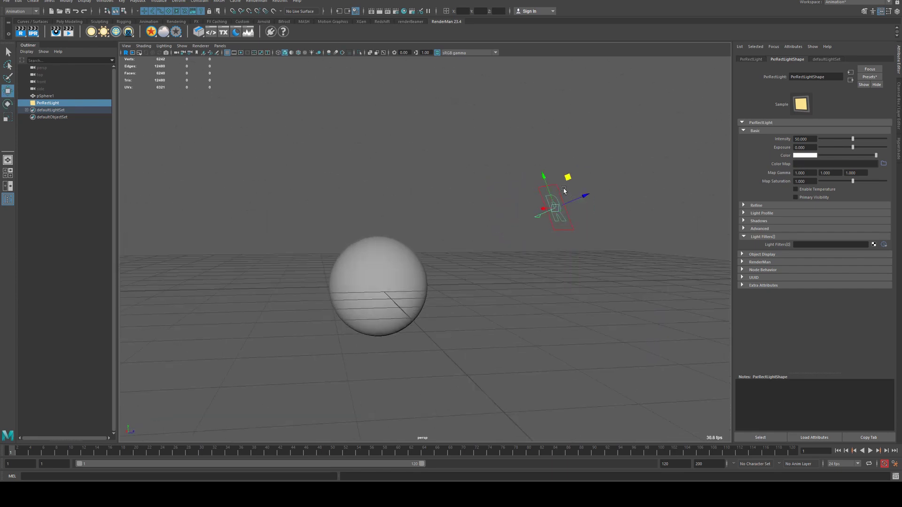
drag(567, 177, 583, 209)
key(e)
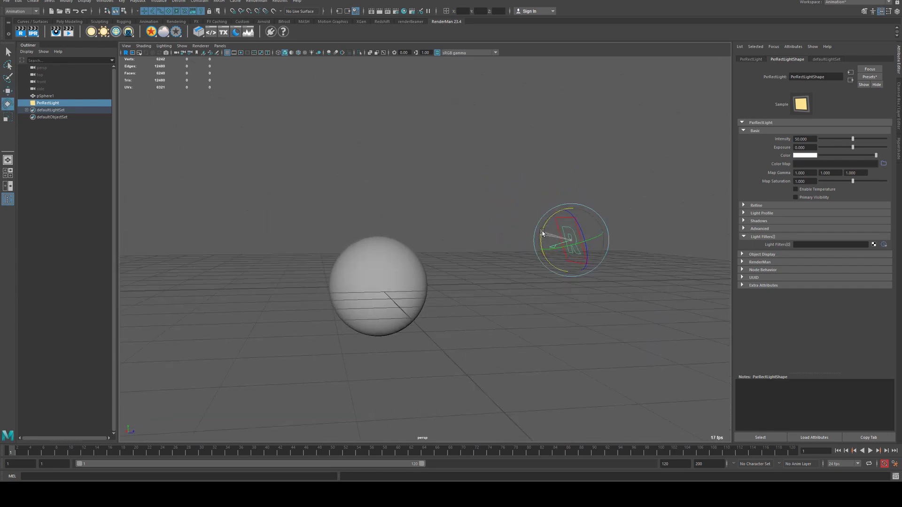
alt+drag(503, 213, 480, 217)
Open the Hypershade and graph the earth material's input and output connections.
click(392, 247)
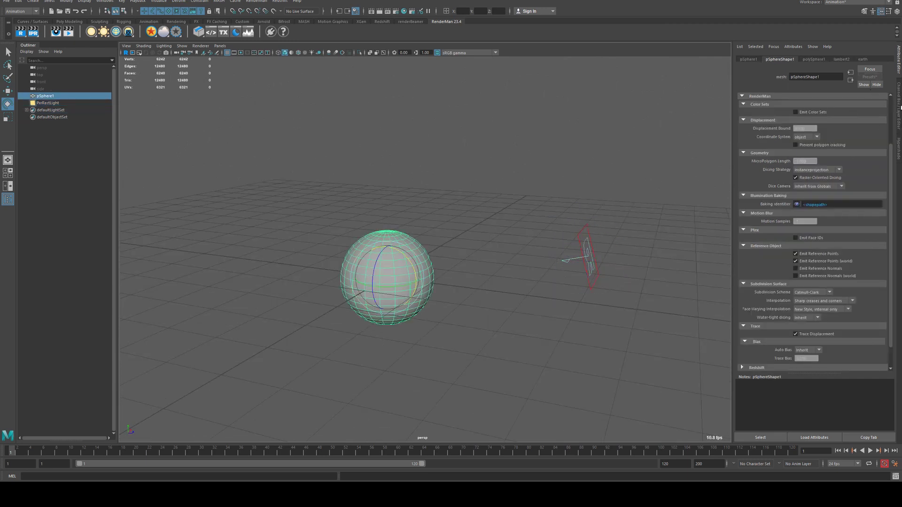
click(899, 152)
click(503, 142)
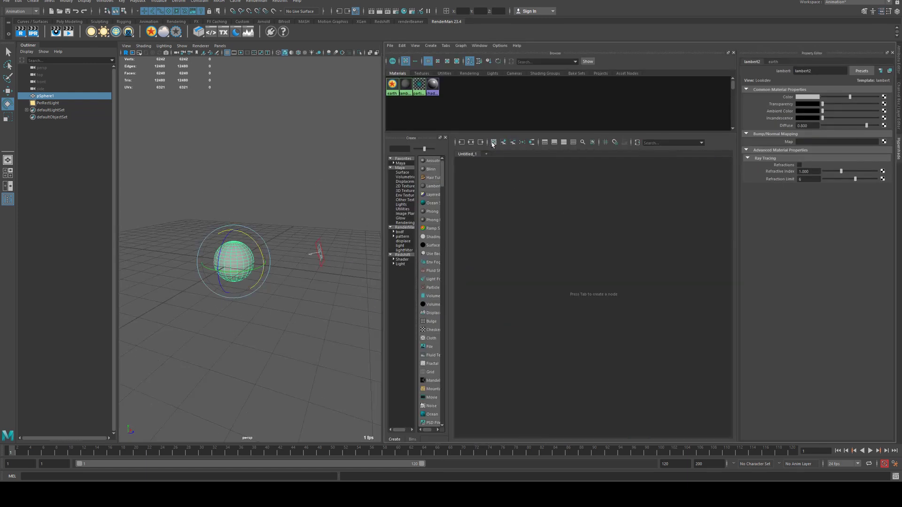
click(392, 86)
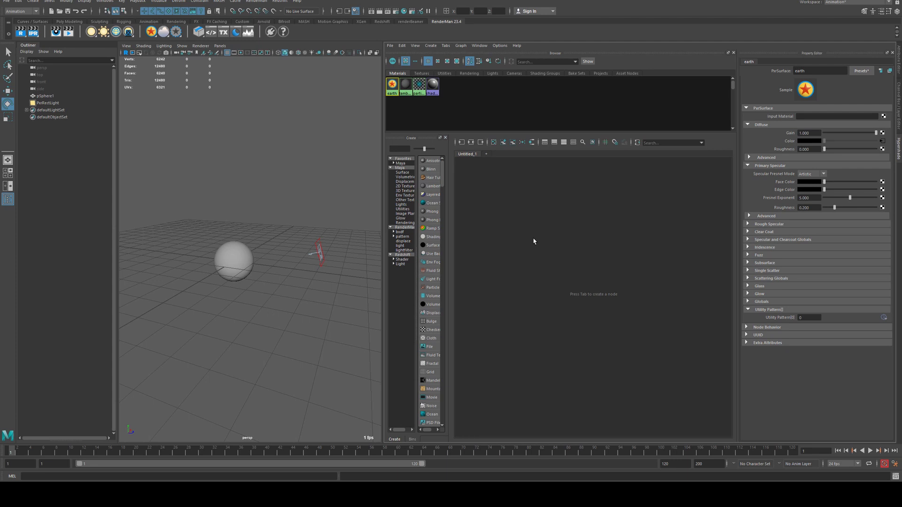
click(472, 143)
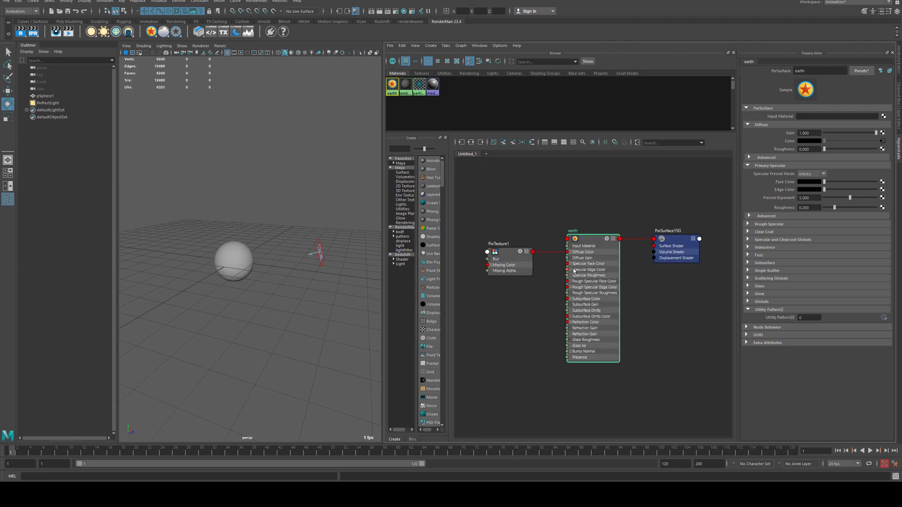
Create a PxrLayerSurface material in the empty space below the earth network.
alt+middle_drag(654, 340, 646, 296)
scroll(647, 296, down, 3)
click(645, 323)
key(Tab)
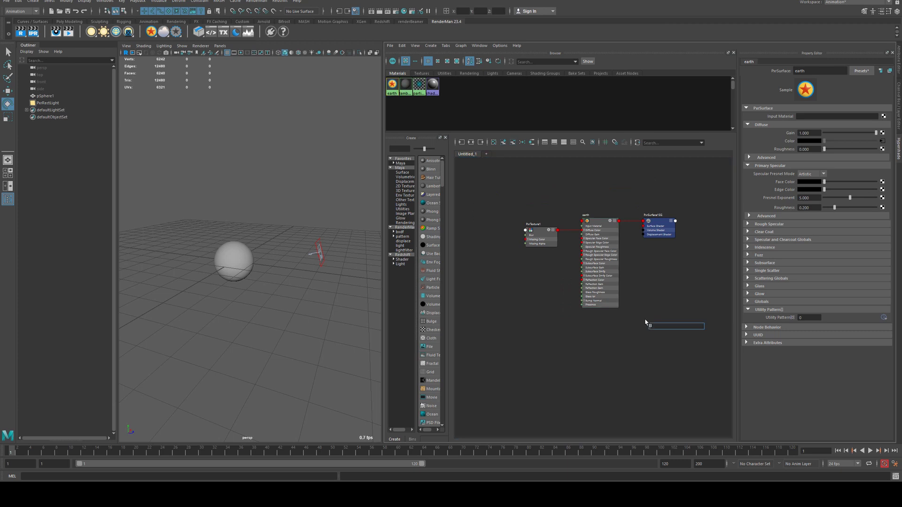
text(pxrlay)
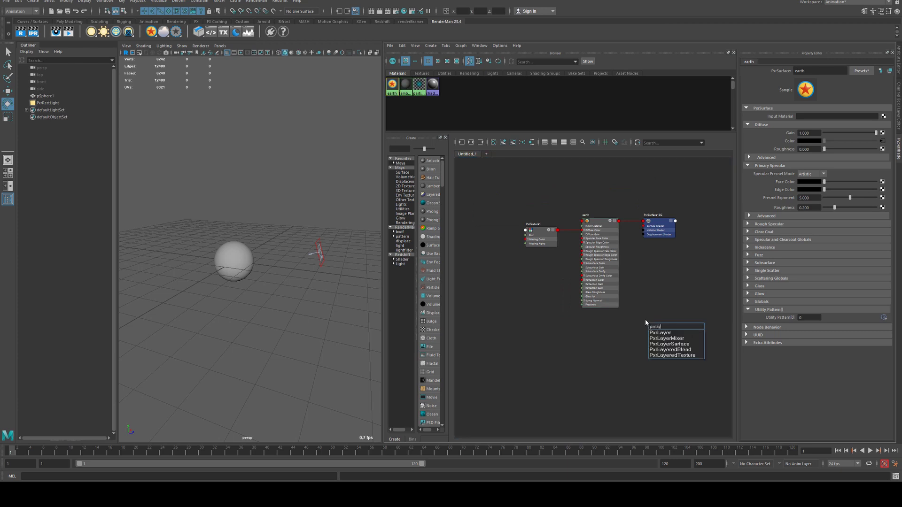
key(Down)
key(Down)
key(Down)
key(Return)
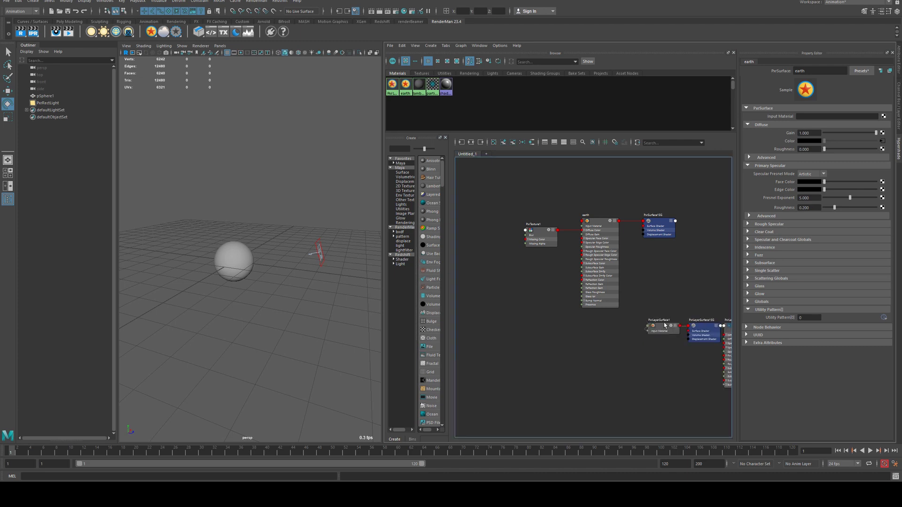
Graph the connections of the new layer surface material and place PxrLayer1 above PxrLayer2.
alt+middle_drag(691, 297, 627, 219)
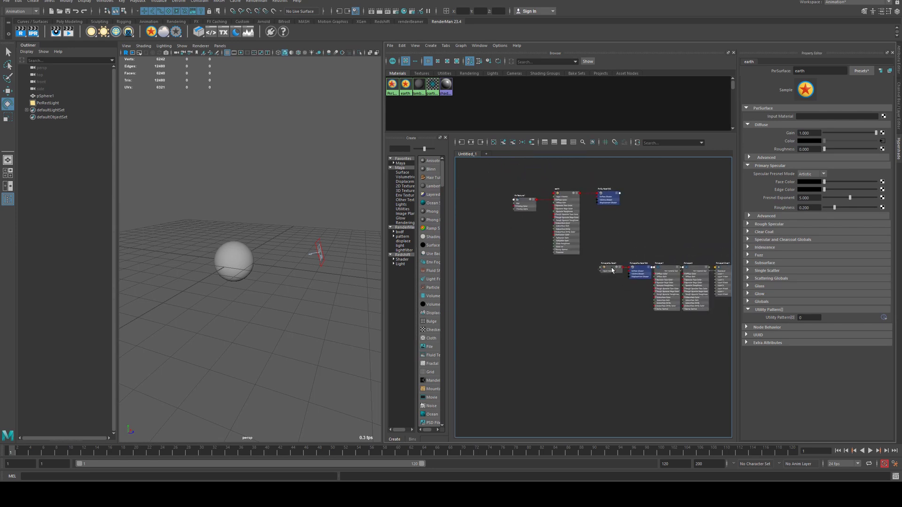
click(611, 271)
click(471, 142)
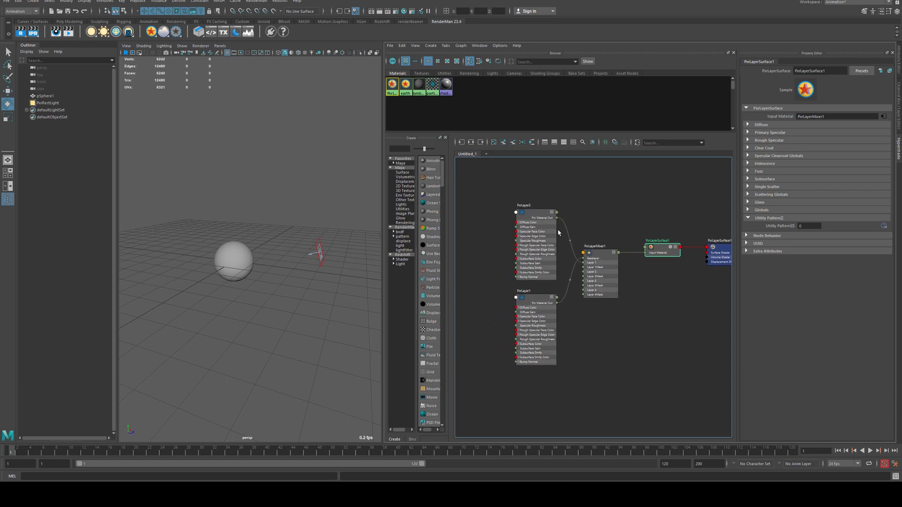
click(541, 299)
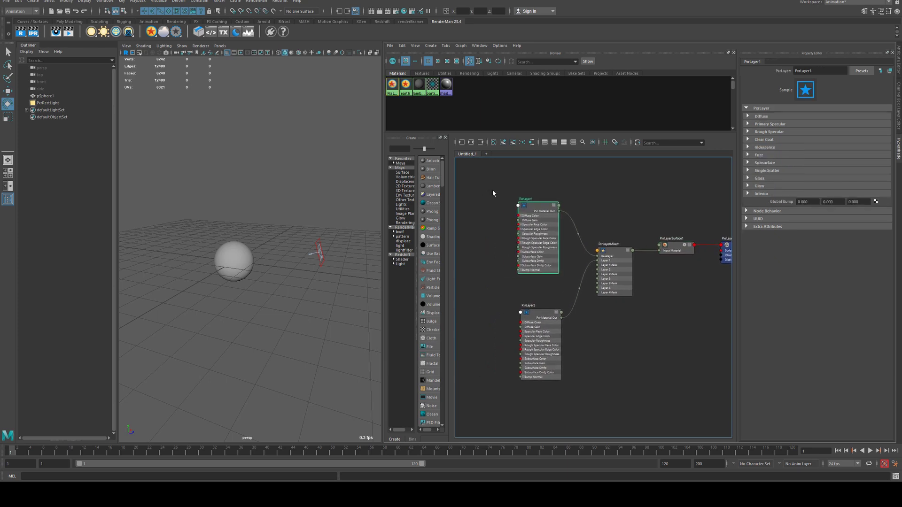
Bring the existing day map texture node into the graph beside PxrLayer1 and rename it earthTexture.
click(423, 74)
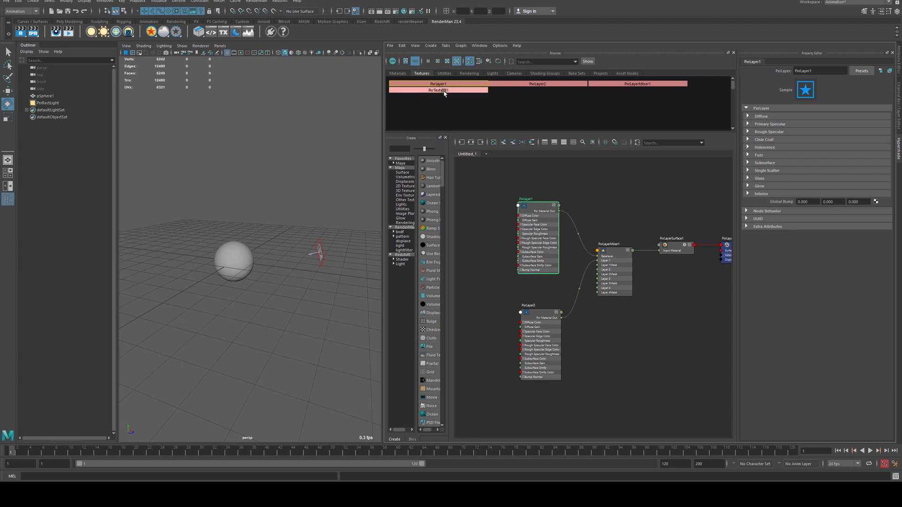
drag(444, 94, 484, 199)
alt+middle_drag(529, 171, 580, 158)
drag(550, 193, 496, 205)
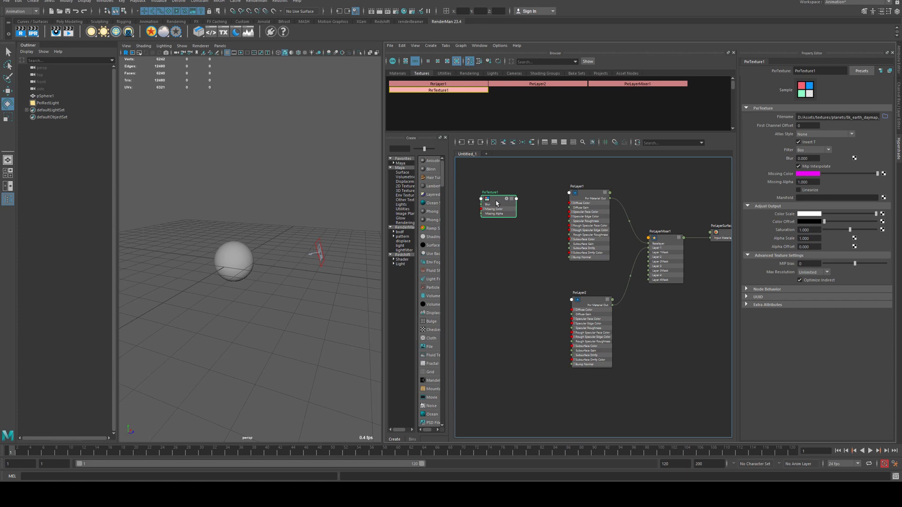
double_click(493, 192)
text(c)
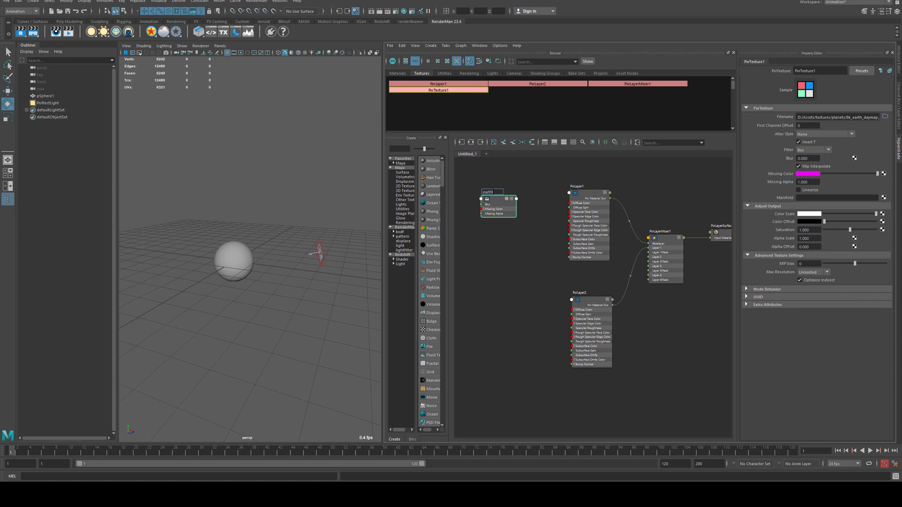
text(arthTexture)
key(Return)
Connect earthTexture's Result RGB to the Diffuse Color of PxrLayer1.
click(512, 199)
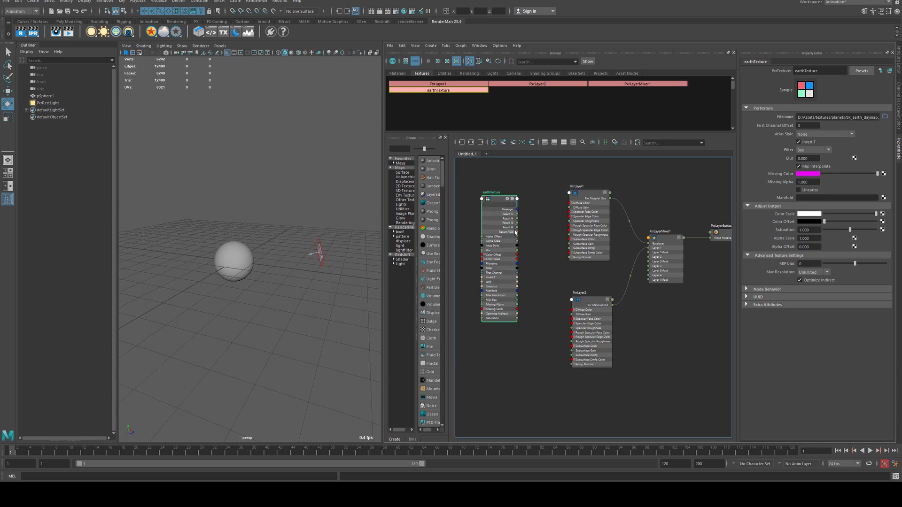
drag(518, 232, 570, 203)
alt+middle_drag(639, 192, 576, 187)
alt+middle_drag(658, 209, 651, 207)
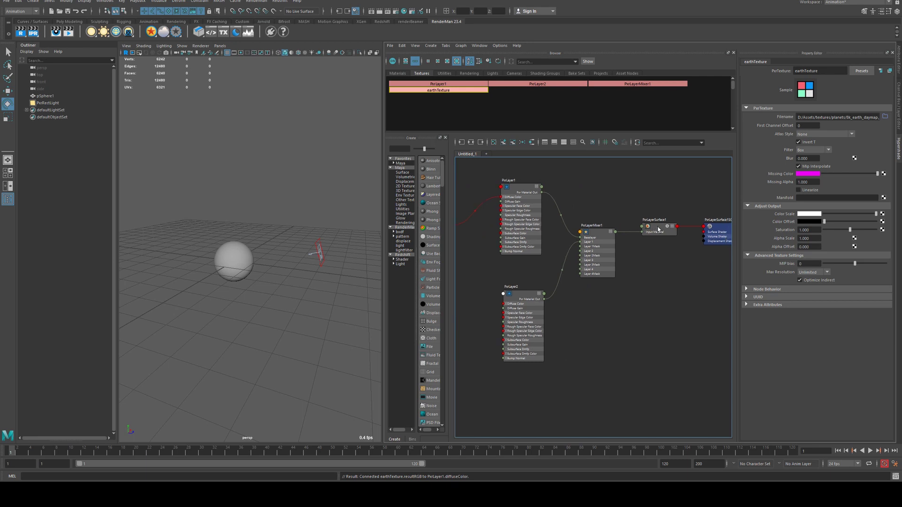
Assign the PxrLayerSurface material to the sphere.
click(242, 250)
mouse_move(658, 228)
right_down()
mouse_move(660, 205)
mouse_move(629, 209)
right_up()
alt+middle_drag(598, 207, 617, 200)
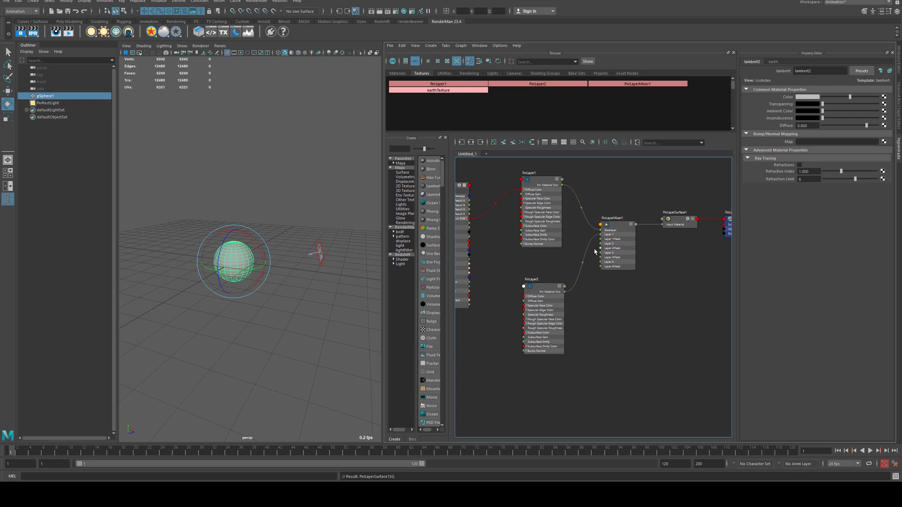
Reduce the earthTexture node to its connected attributes and create a second PxrTexture node beside PxrLayer2.
alt+middle_drag(512, 264, 594, 254)
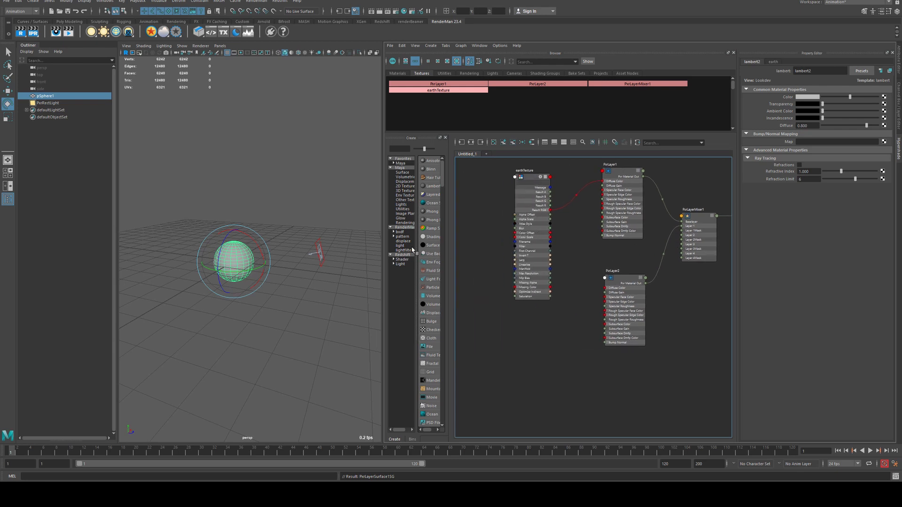
drag(531, 177, 513, 167)
key(2)
click(521, 280)
alt+middle_drag(533, 295, 552, 284)
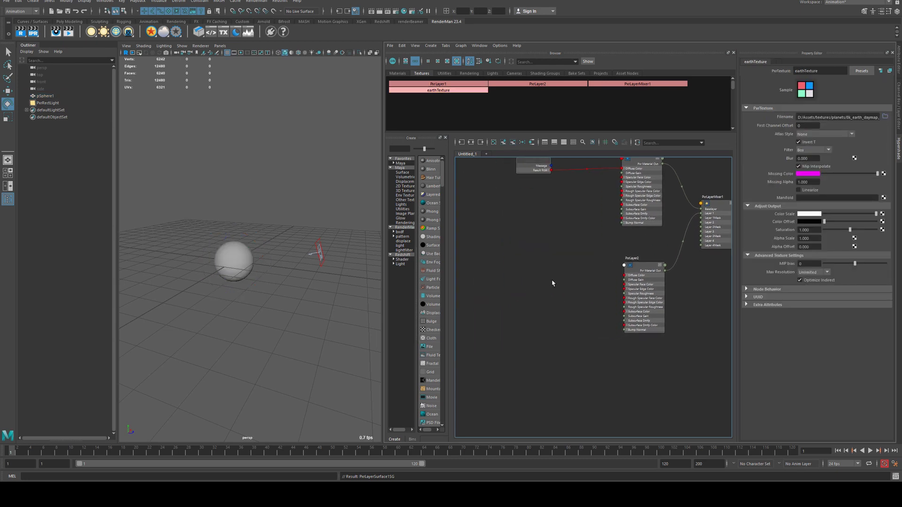
key(Tab)
text(pxrtexture)
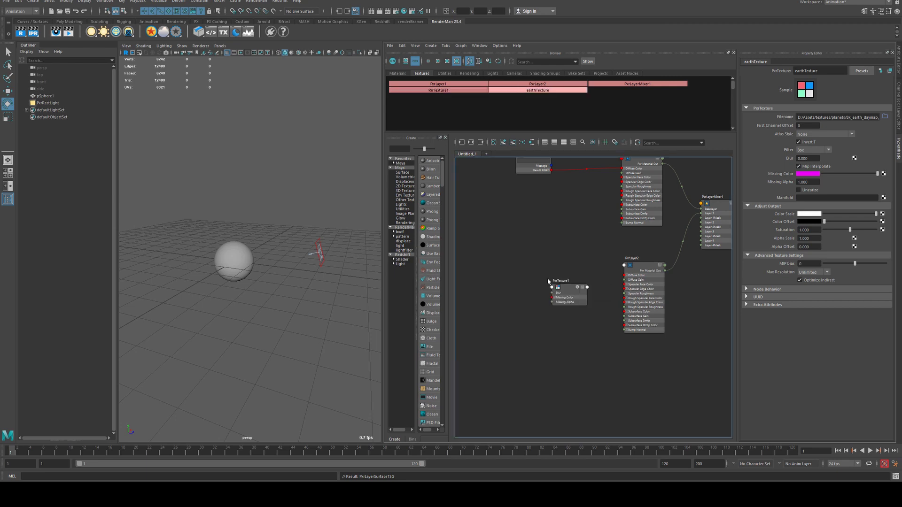
Rename the second texture node as earthClouds.
double_click(570, 281)
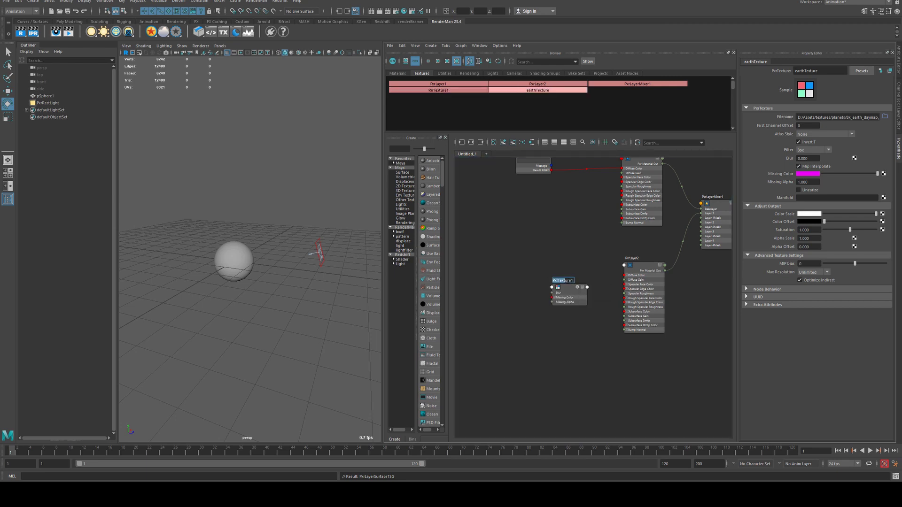
text(earthClouds)
key(Return)
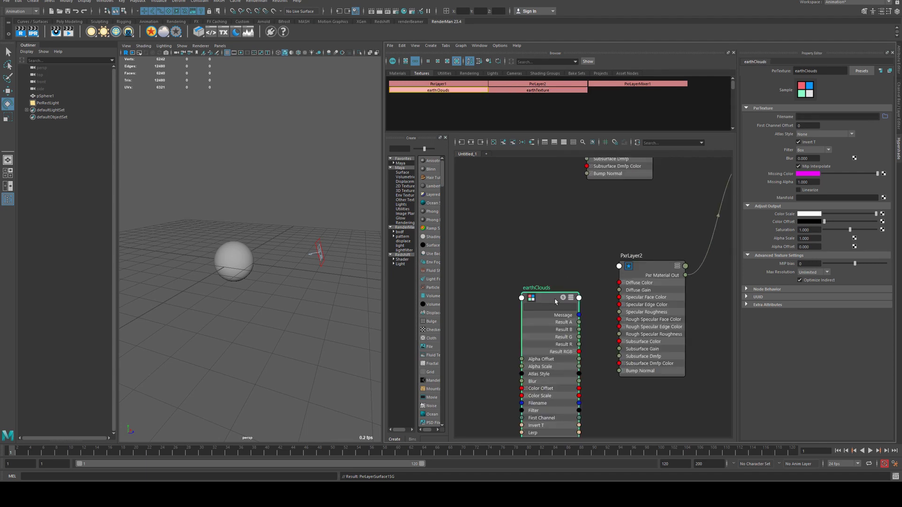
Connect earthClouds' Result RGB to the Diffuse Color of PxrLayer2.
drag(556, 303, 508, 228)
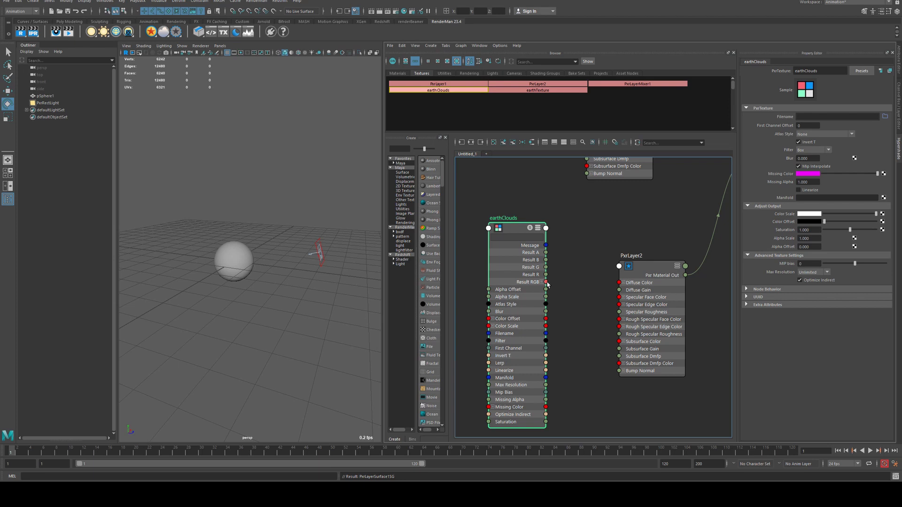
drag(546, 282, 620, 282)
key(a)
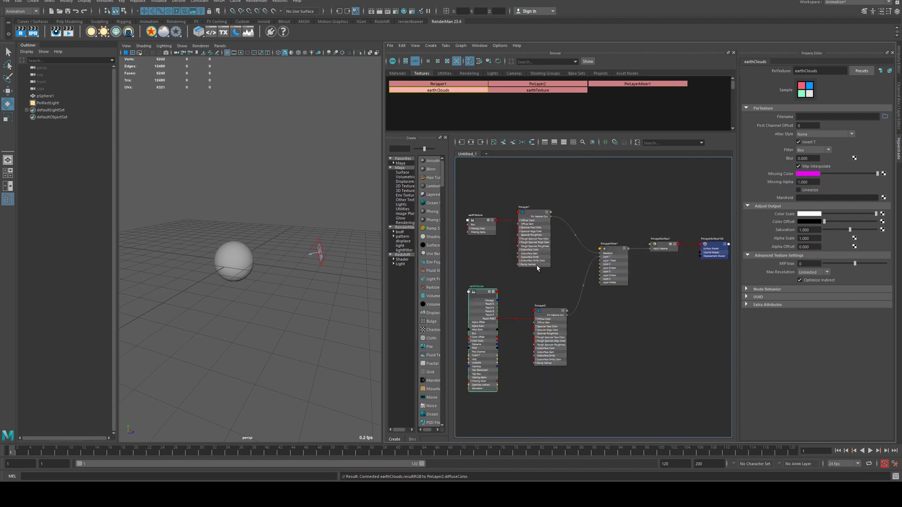
Show the layer mixer's Layer 1 settings and preview the sphere with the RenderMan viewport render.
click(614, 251)
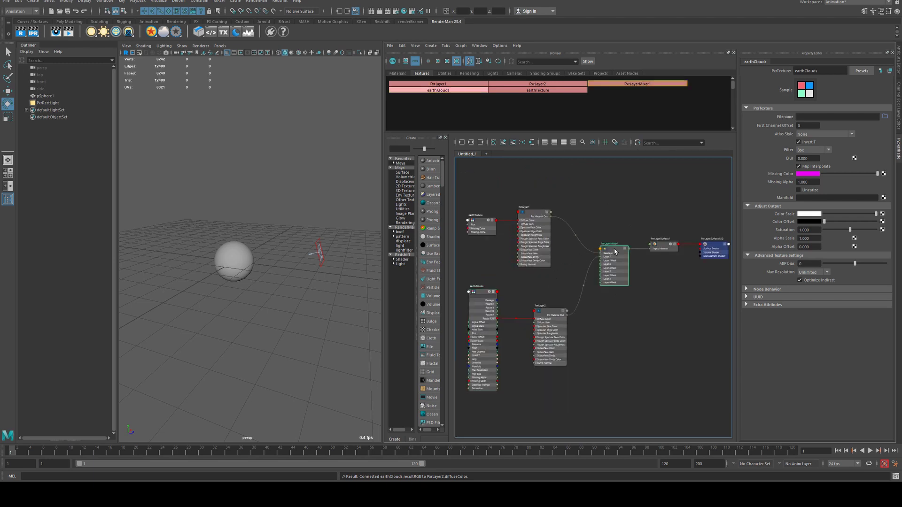
click(758, 126)
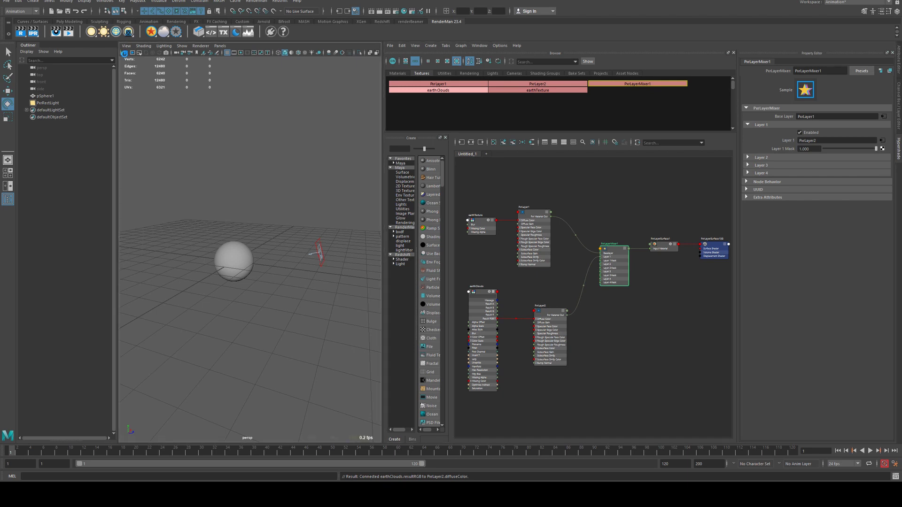
click(125, 53)
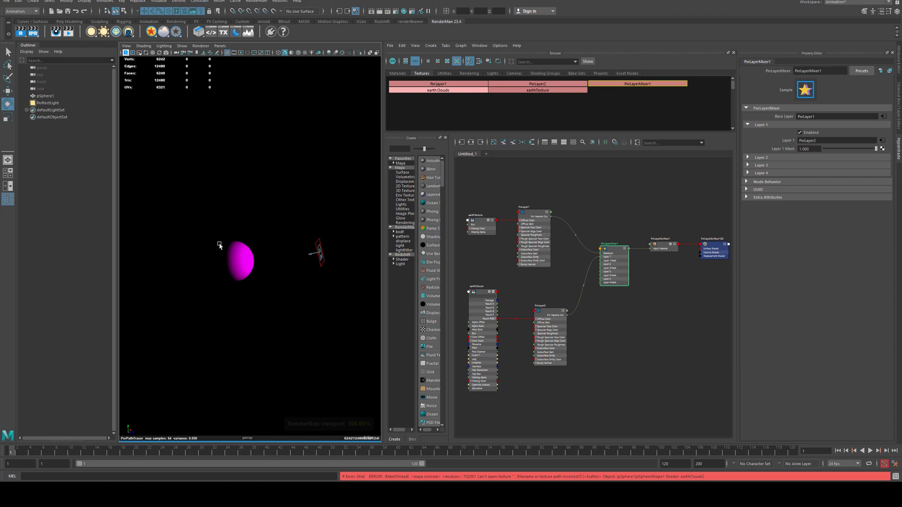
alt+right_drag(219, 245, 312, 252)
alt+middle_drag(260, 247, 297, 244)
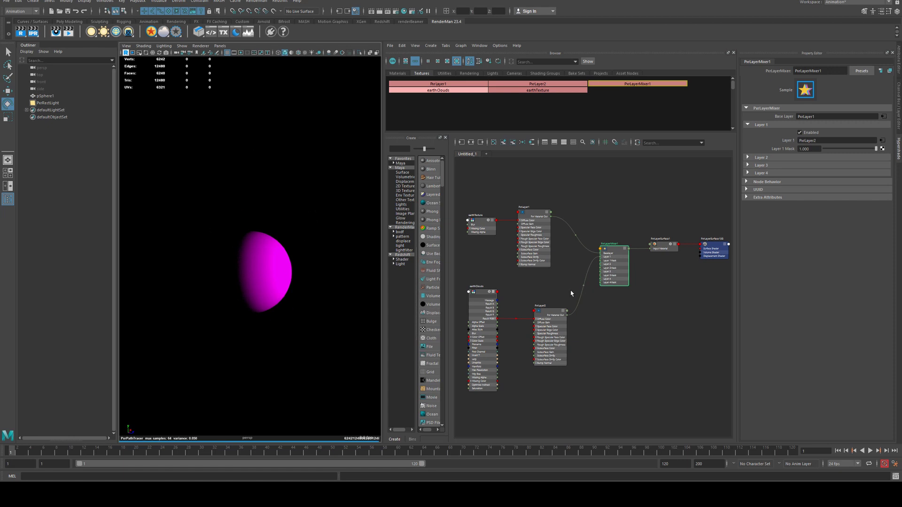
Stop the viewport render and load 8k_earth_clouds.jpg.tex as the earthClouds texture file.
click(489, 300)
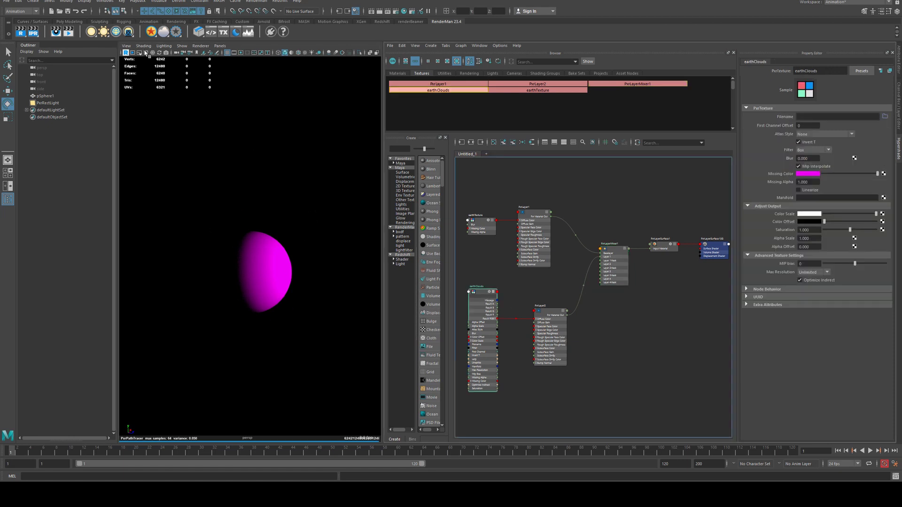
click(126, 54)
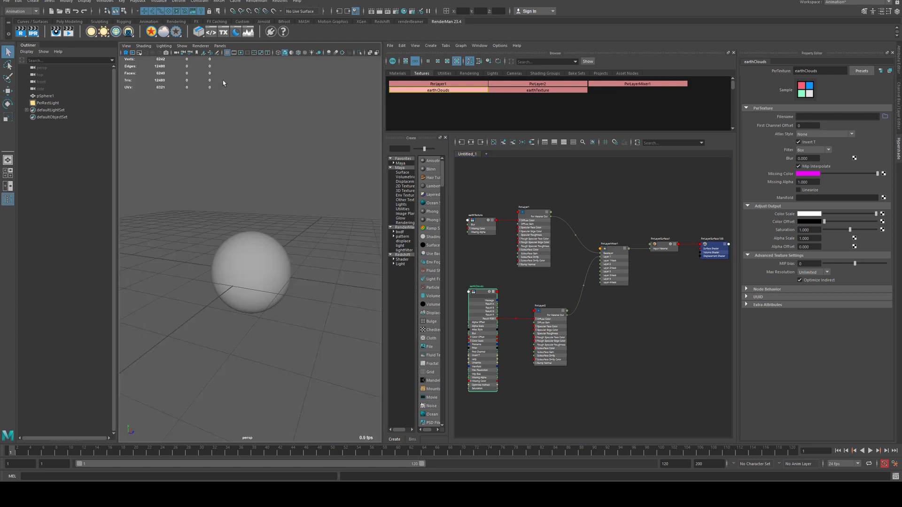
click(885, 116)
click(329, 146)
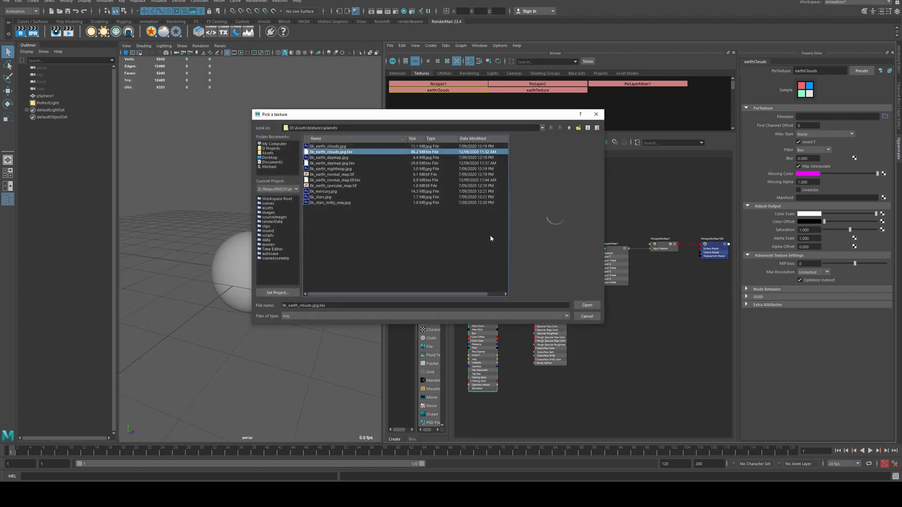
click(587, 305)
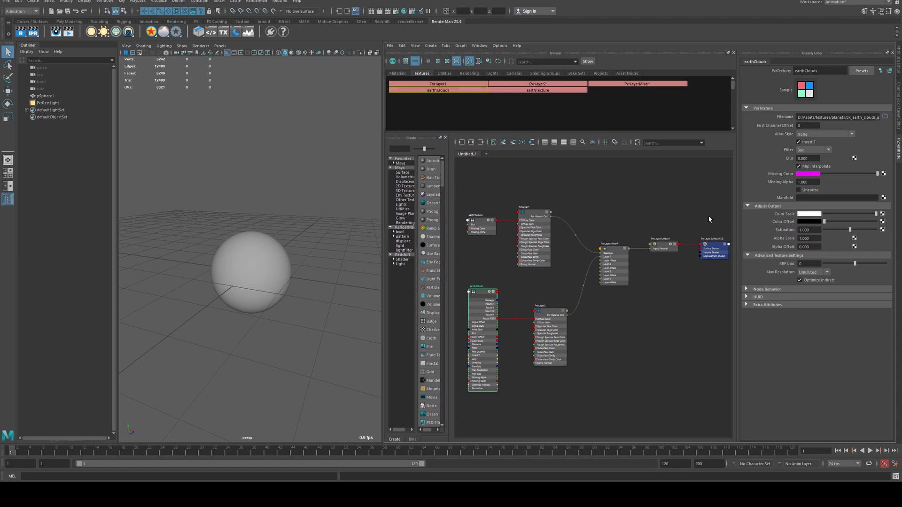
Render the viewport again to inspect the cloud texture on the sphere up close, and stop the render.
click(126, 53)
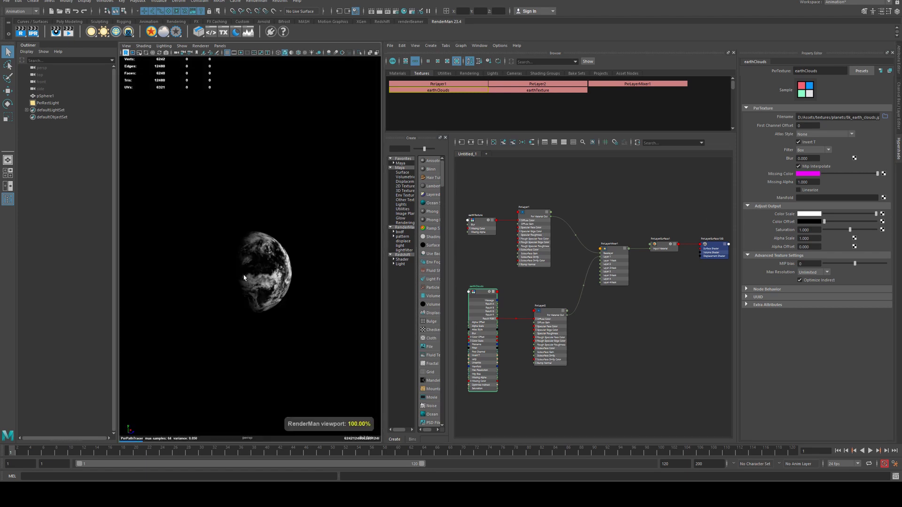
scroll(260, 265, up, 2)
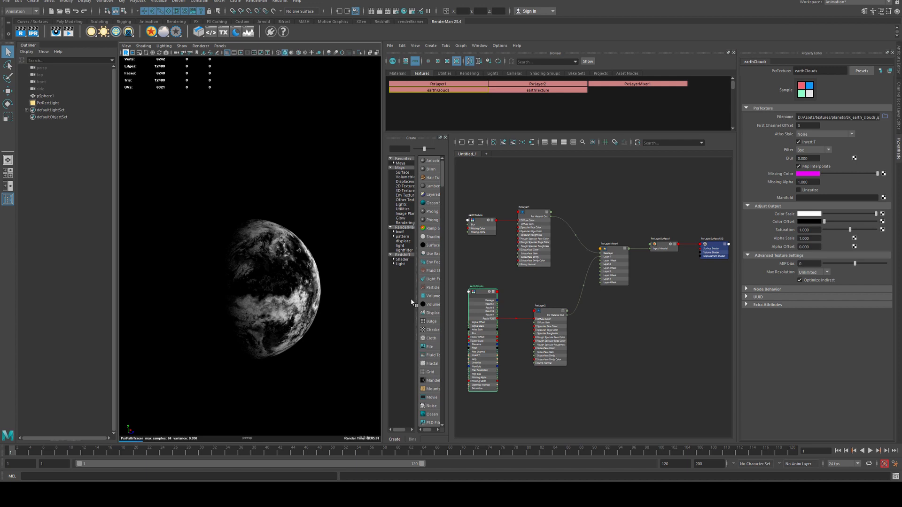
click(126, 53)
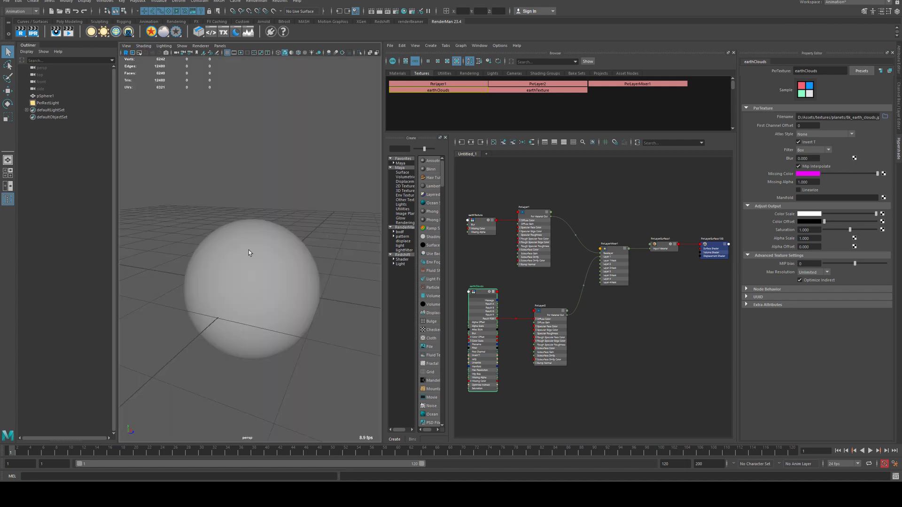
Spread out the node graph by moving earthTexture and PxrLayer1 higher and PxrLayer2 slightly lower.
alt+middle_drag(507, 191, 522, 191)
drag(464, 182, 542, 180)
click(536, 276)
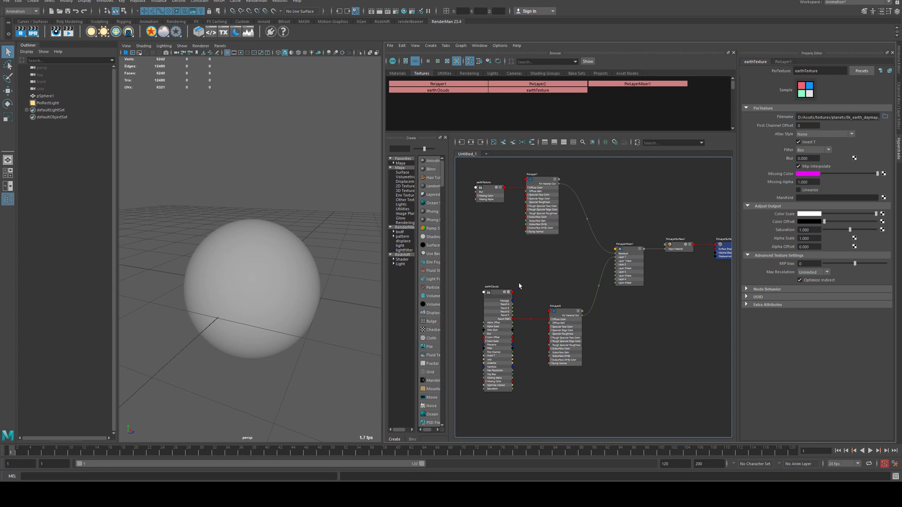
drag(565, 314, 571, 321)
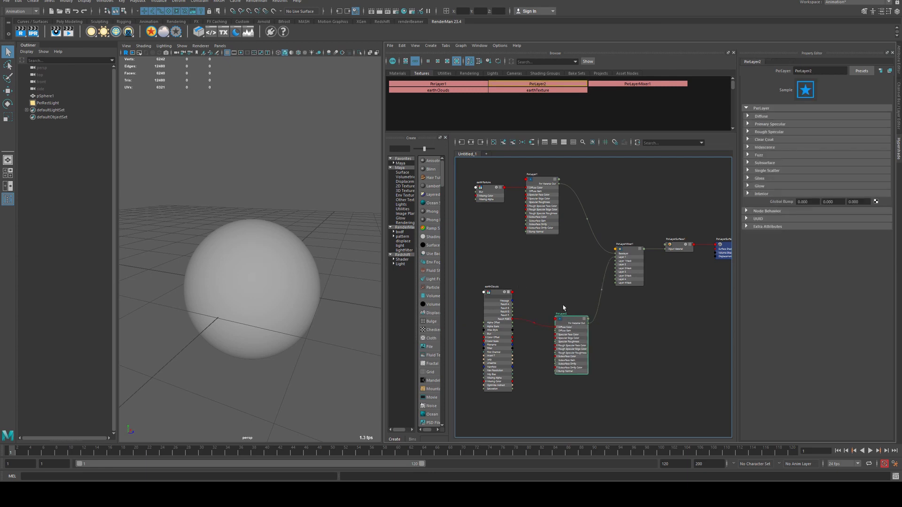
Add a PxrToFloat node to the graph, just above PxrLayer2.
scroll(626, 253, up, 3)
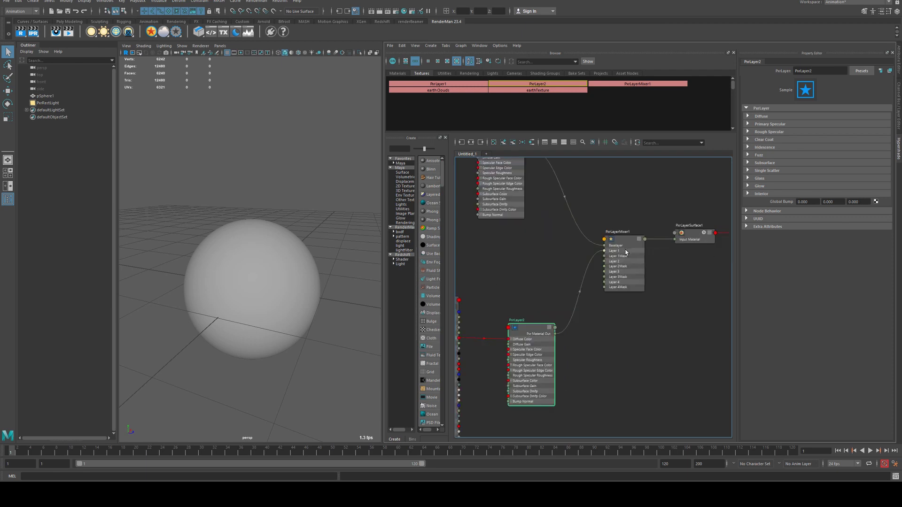
scroll(627, 252, up, 3)
click(627, 252)
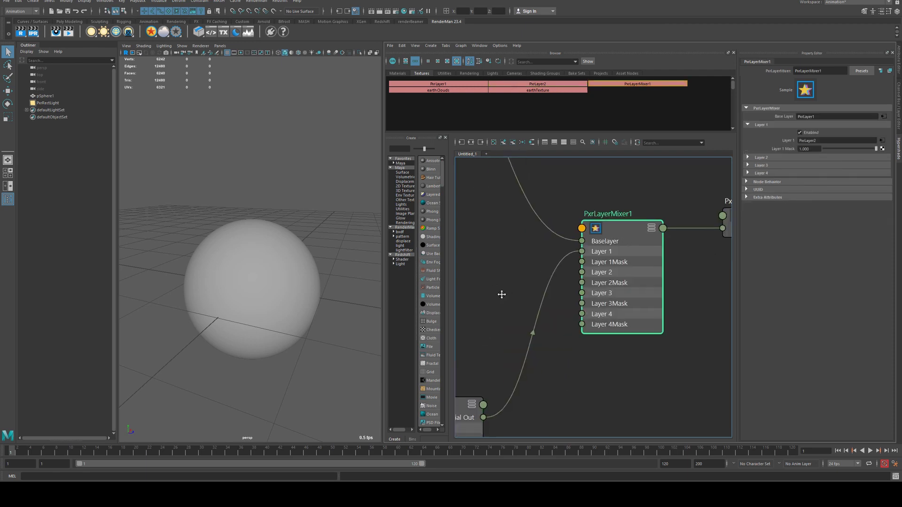
middle_drag(500, 294, 689, 217)
scroll(650, 244, down, 5)
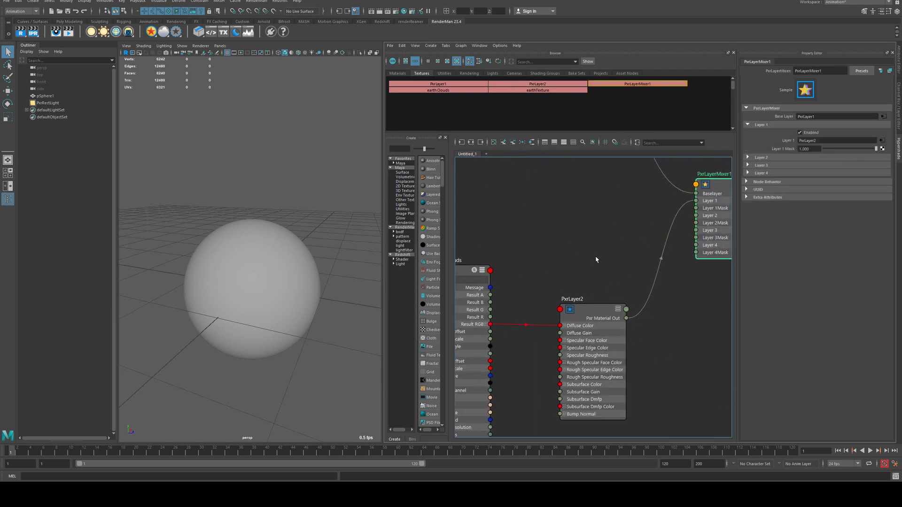
click(567, 254)
key(Tab)
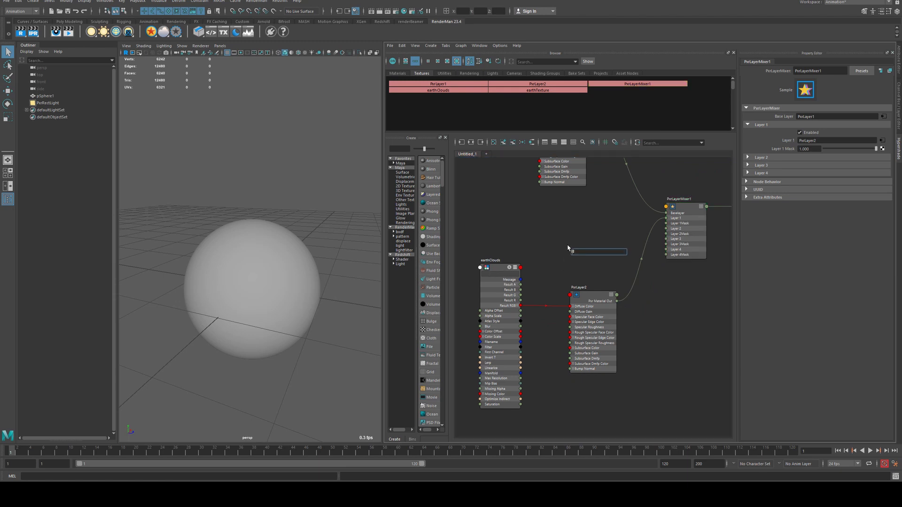
text(flo)
key(Return)
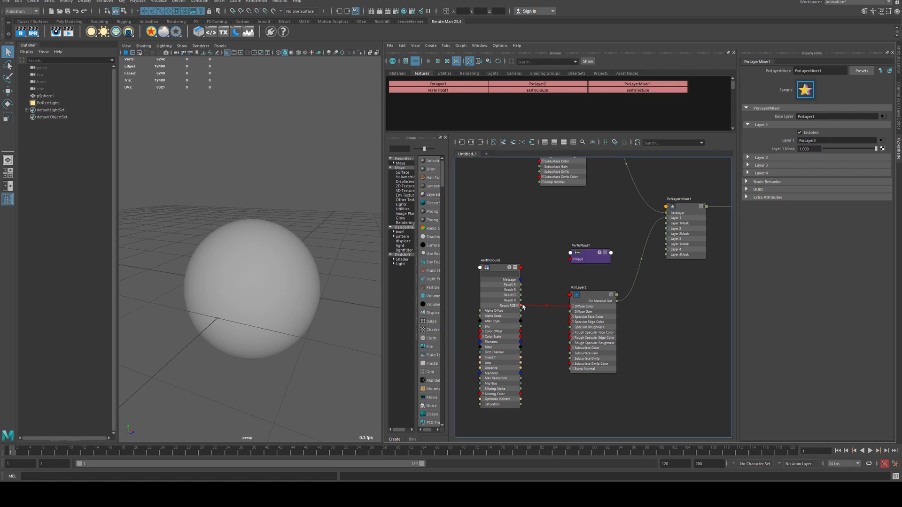
Connect earthClouds' Result RGB to the PxrToFloat input and its Result F to the mixer's Layer 1 Mask, and render the viewport.
drag(520, 306, 574, 259)
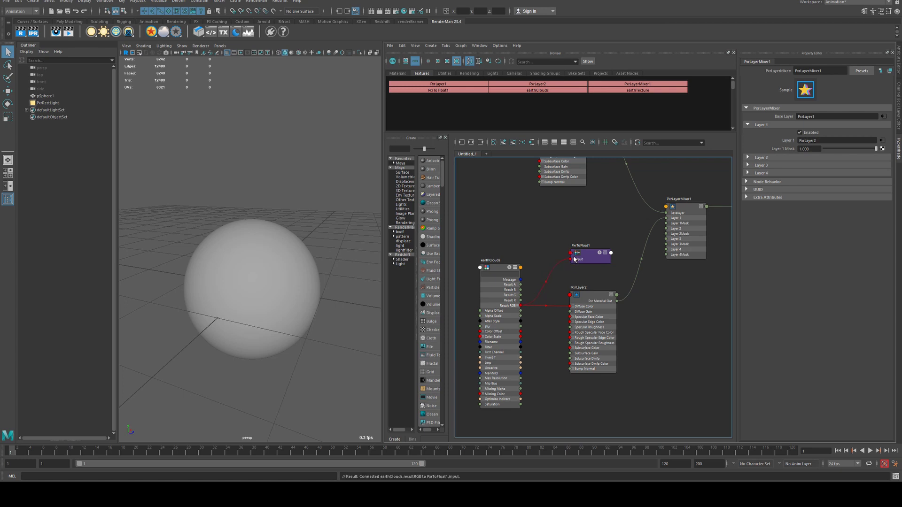
alt+middle_drag(596, 230, 556, 243)
drag(547, 274, 626, 238)
key(3)
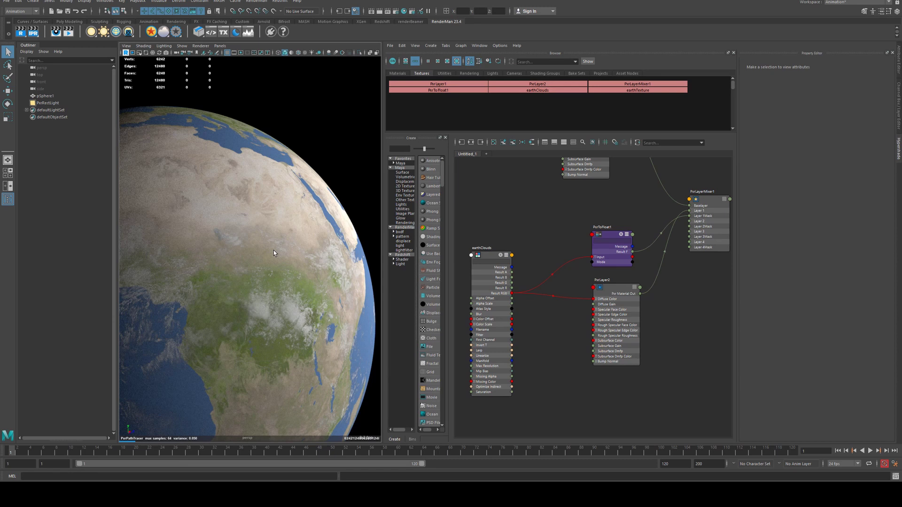
Toggle the mixer's Layer 1 off and on to compare the render with and without clouds, and view the whole globe.
drag(493, 259, 506, 260)
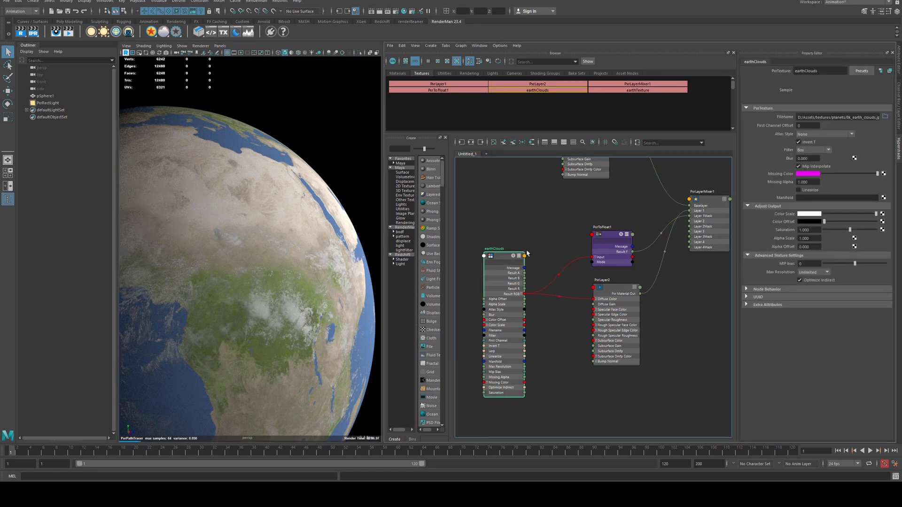
click(709, 203)
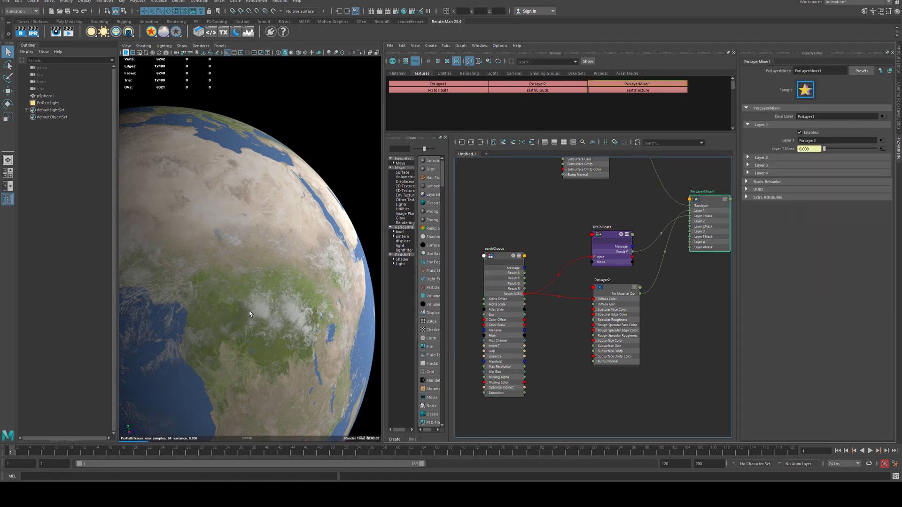
click(800, 133)
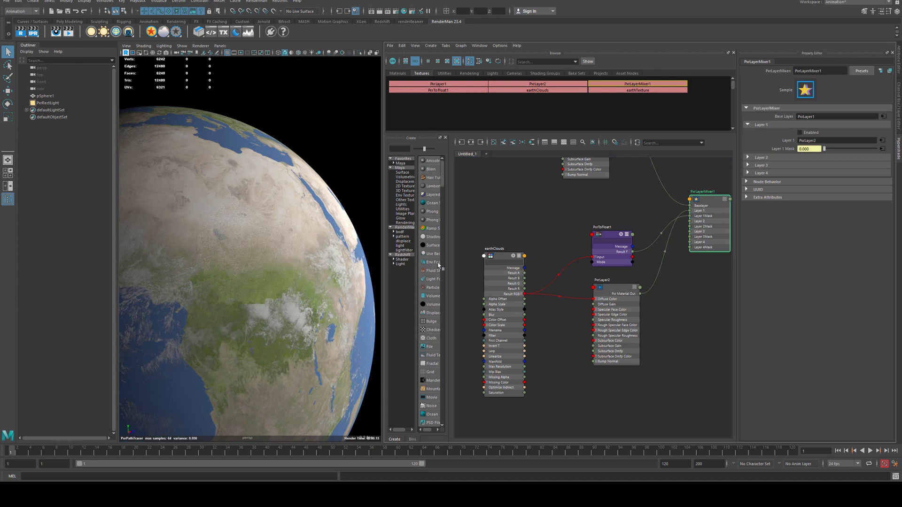
click(801, 133)
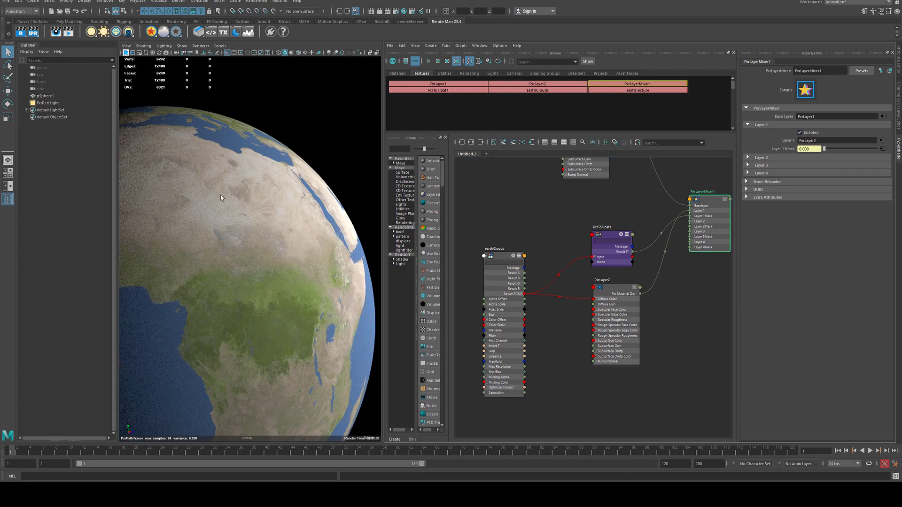
scroll(285, 203, down, 5)
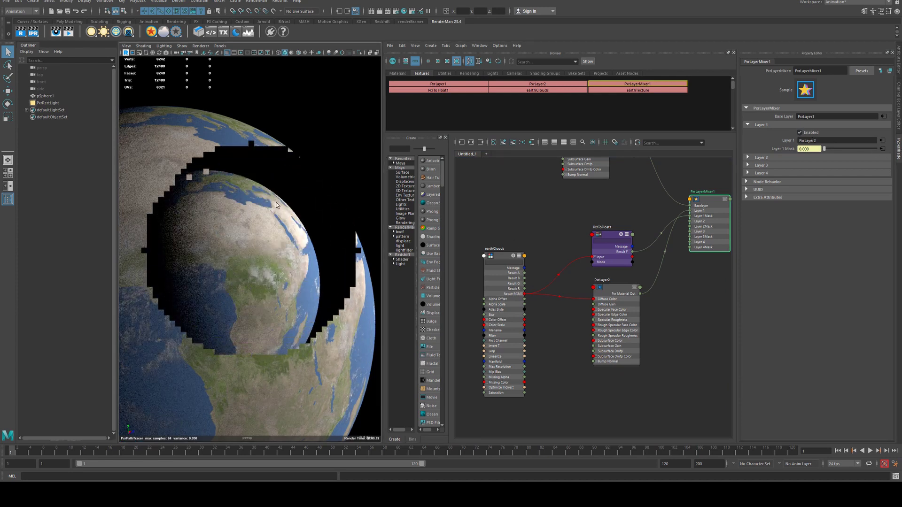
alt+right_drag(276, 202, 241, 207)
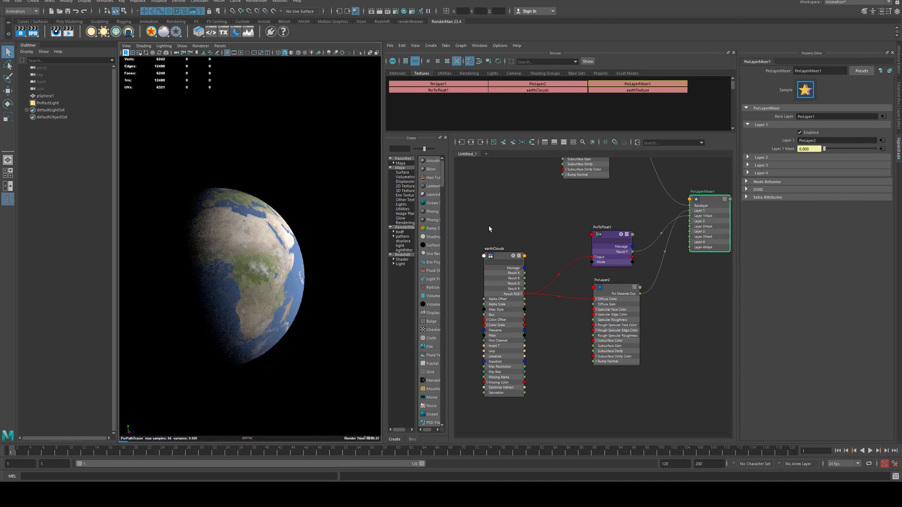
Create a PxrManifold2D node and connect its Result to the Manifold input of earthClouds.
alt+middle_drag(489, 228, 552, 213)
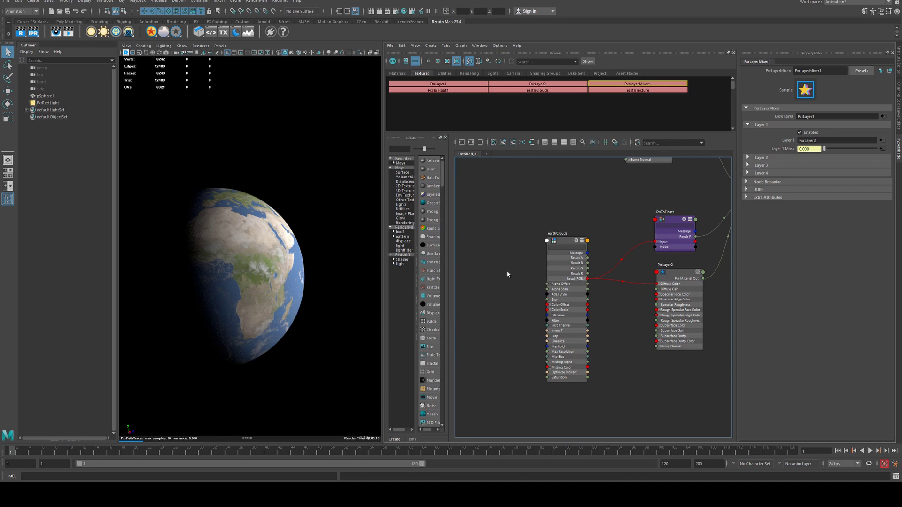
click(560, 240)
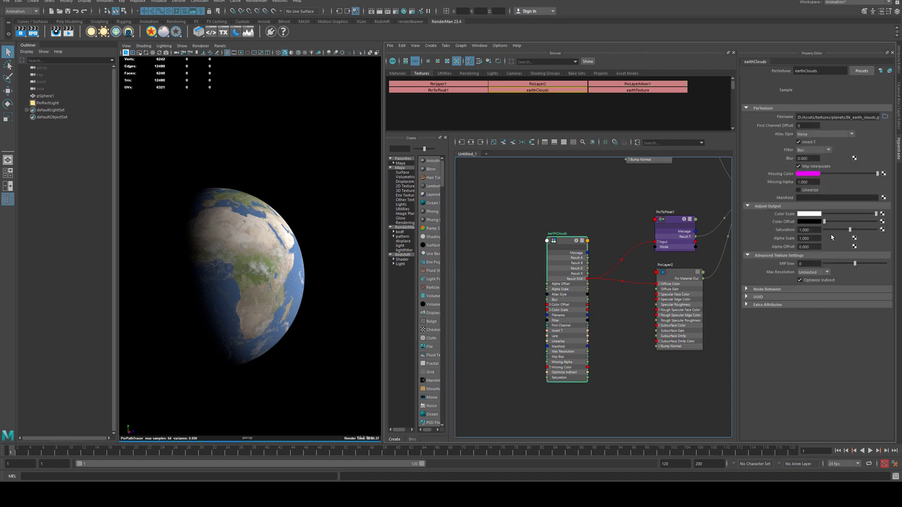
key(Tab)
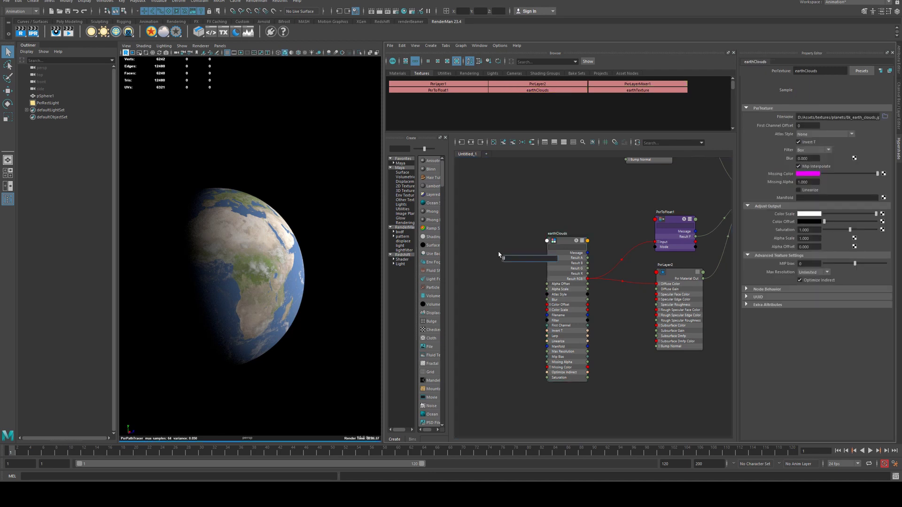
text(manifo)
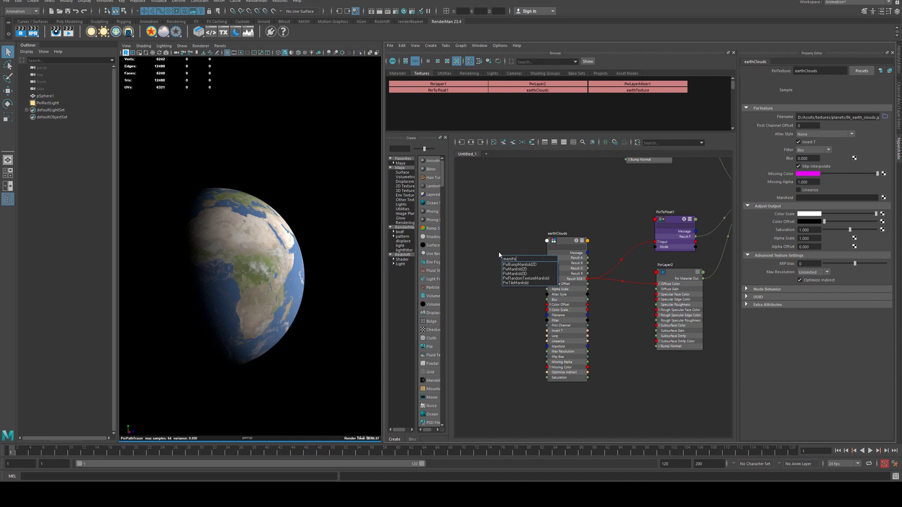
key(Down)
key(Down)
key(Return)
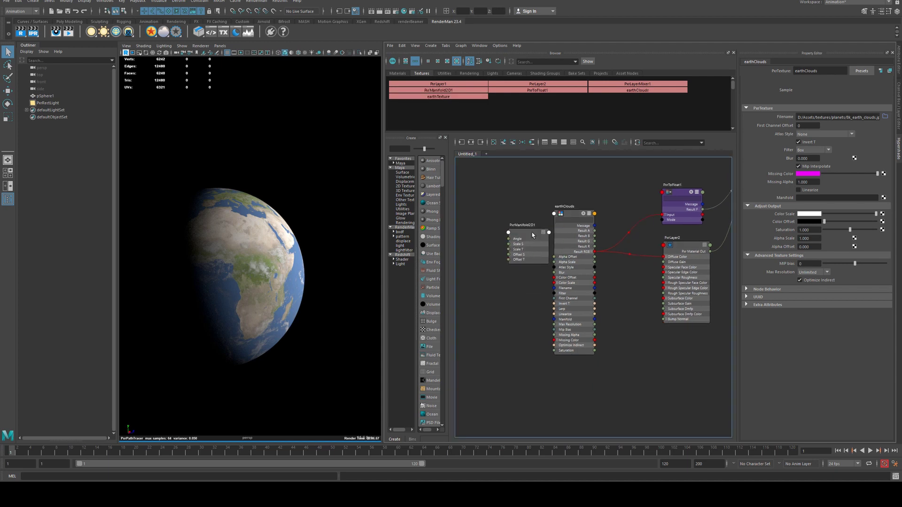
drag(533, 235, 558, 320)
key(3)
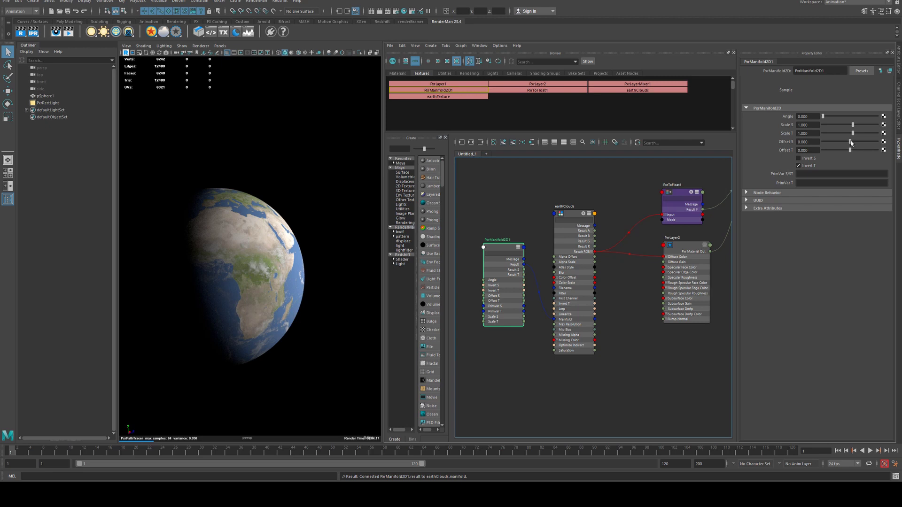
Set the manifold's Offset S to 2.418 and Offset T to about 2.81, re-render to inspect the clouds up close, and stop the render.
drag(851, 143, 857, 150)
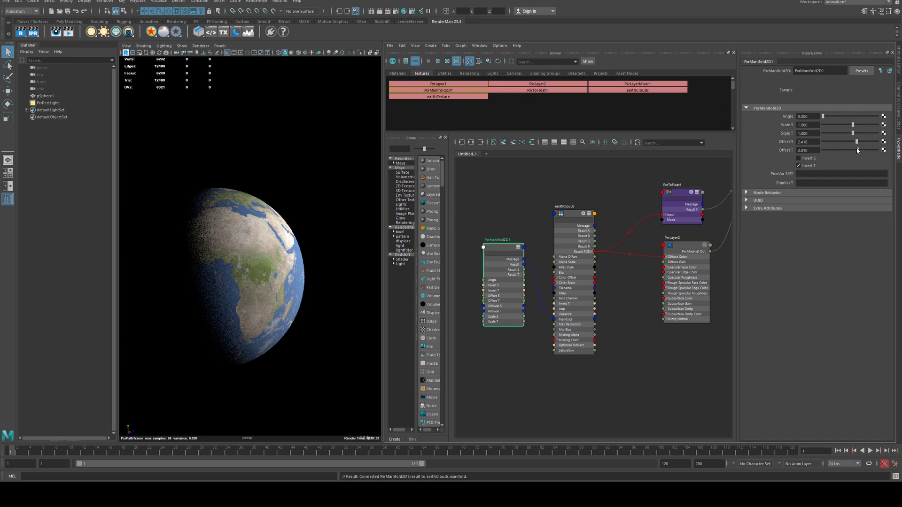
double_click(810, 150)
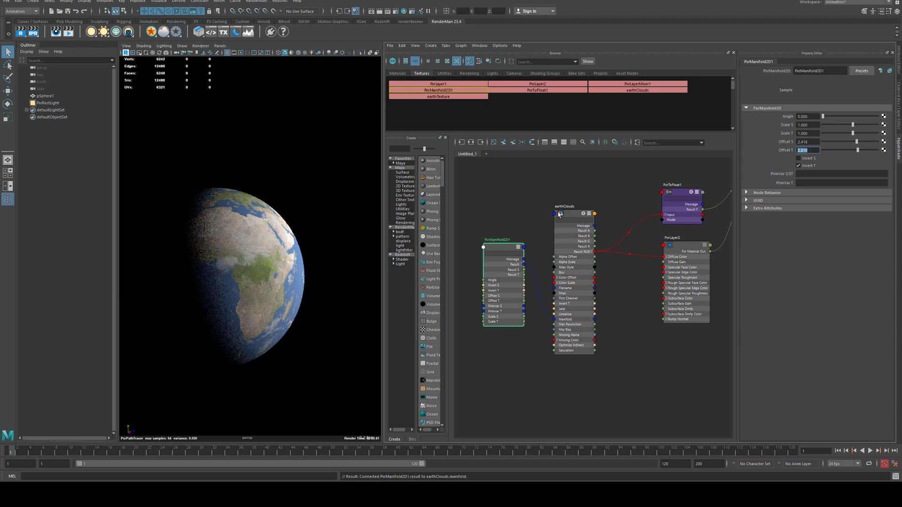
click(30, 35)
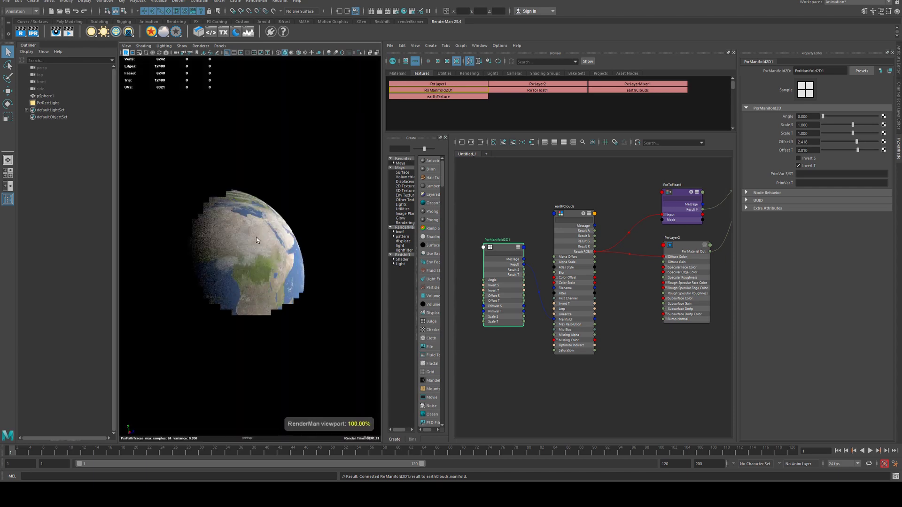
alt+right_drag(257, 237, 320, 271)
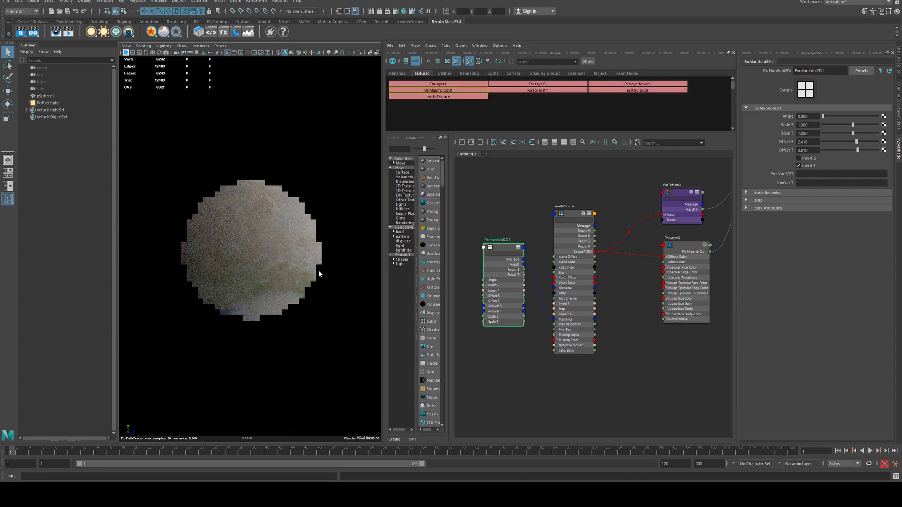
alt+middle_drag(318, 270, 295, 243)
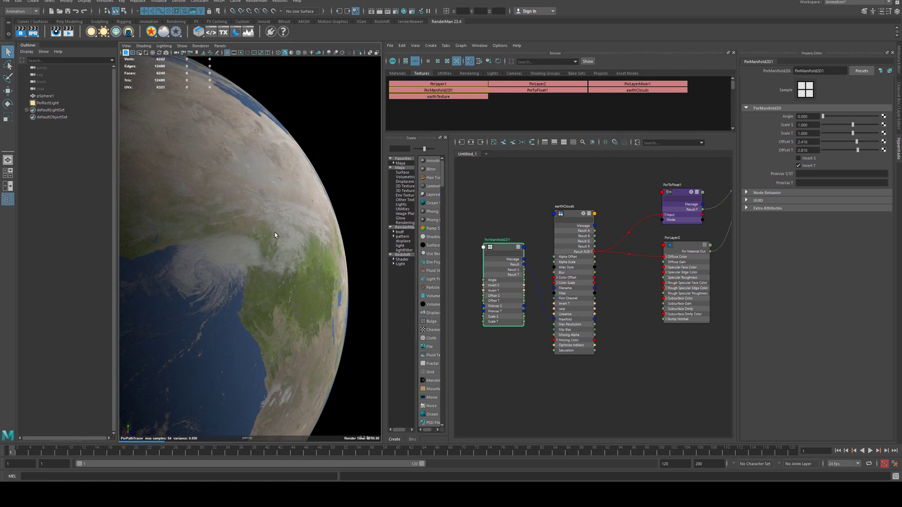
click(126, 52)
Disable Layer 1 on PxrLayerMixer1 and show the scene's materials in the browser.
alt+middle_drag(724, 162, 562, 191)
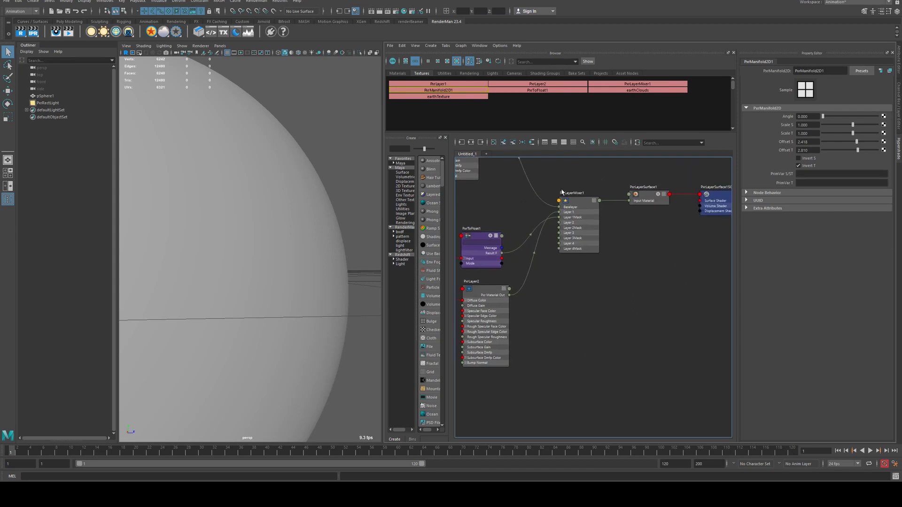
click(582, 203)
click(801, 133)
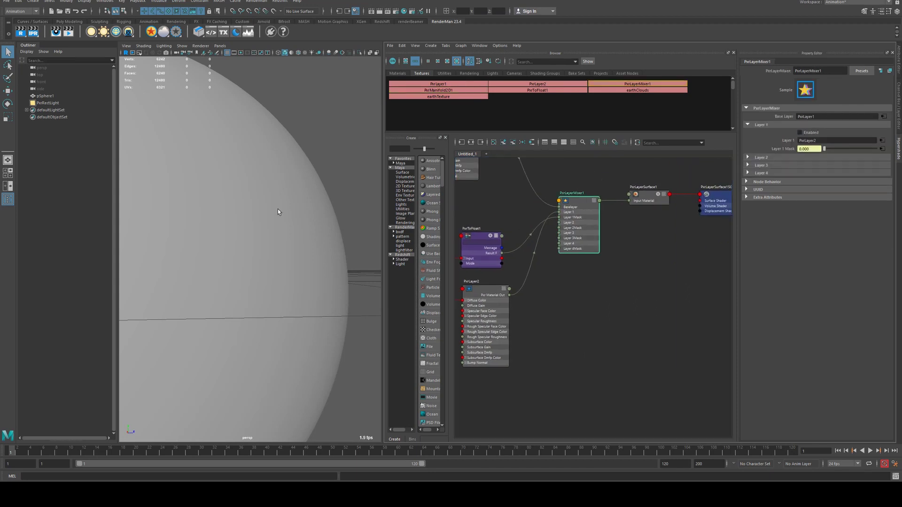
alt+middle_drag(498, 200, 574, 205)
scroll(281, 157, down, 3)
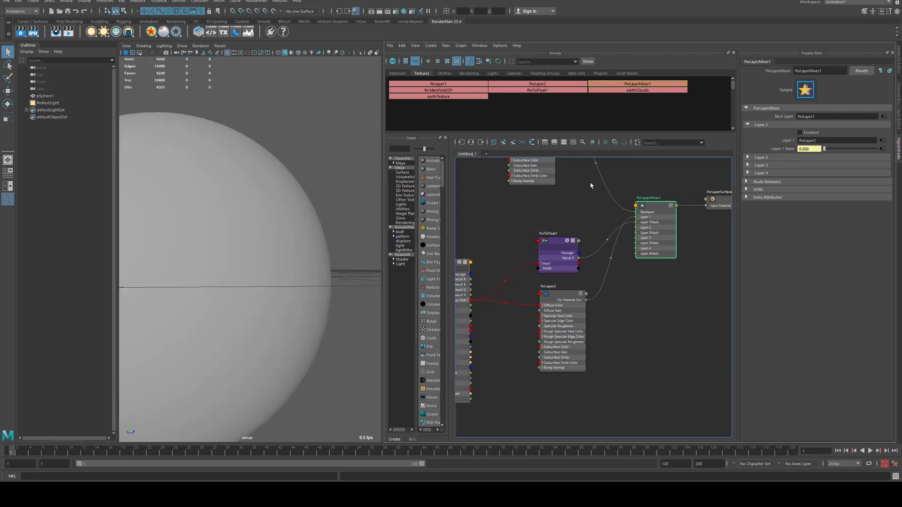
alt+middle_drag(554, 214, 658, 272)
scroll(594, 243, down, 3)
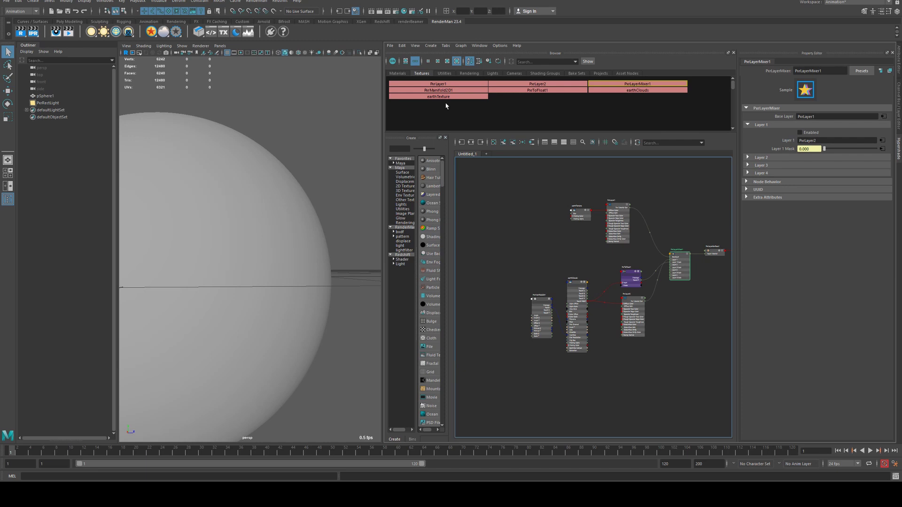
click(400, 73)
Select the sphere in the viewport and rename it to earth.
alt+drag(310, 139, 292, 143)
alt+right_drag(292, 143, 264, 159)
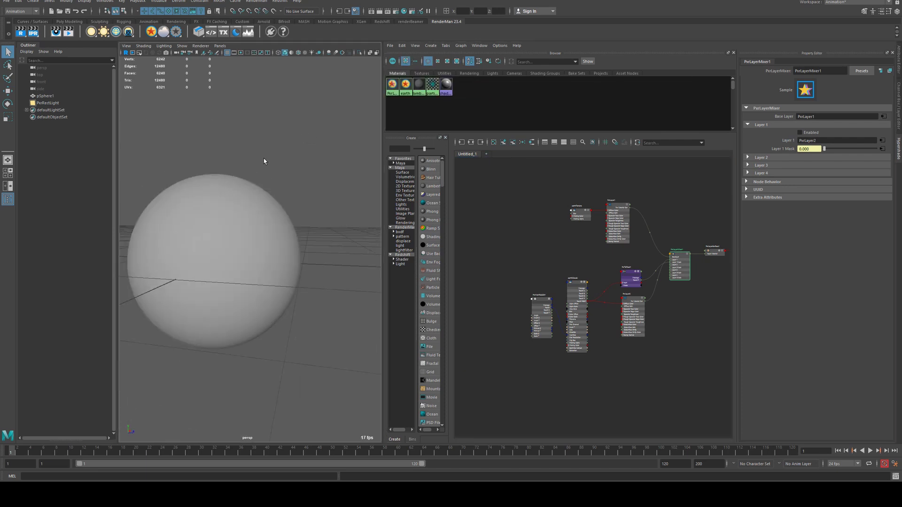
alt+middle_drag(264, 159, 328, 159)
click(296, 204)
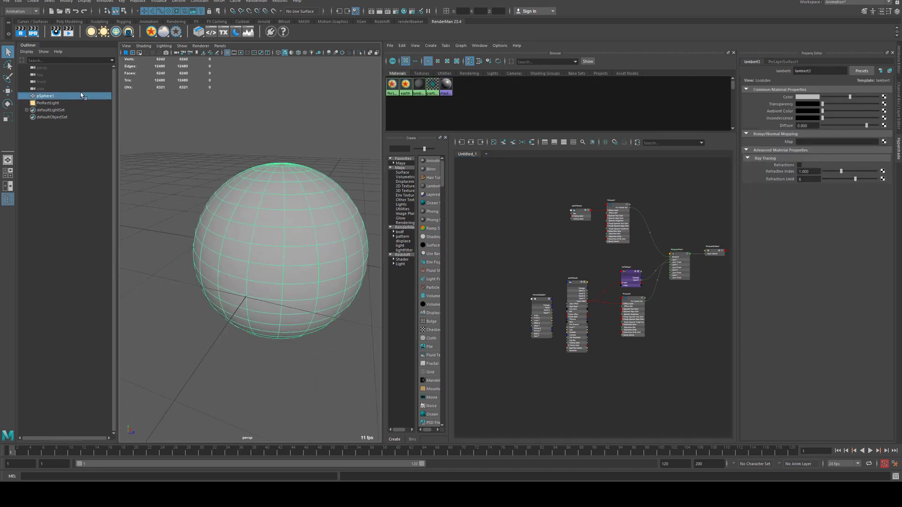
double_click(48, 96)
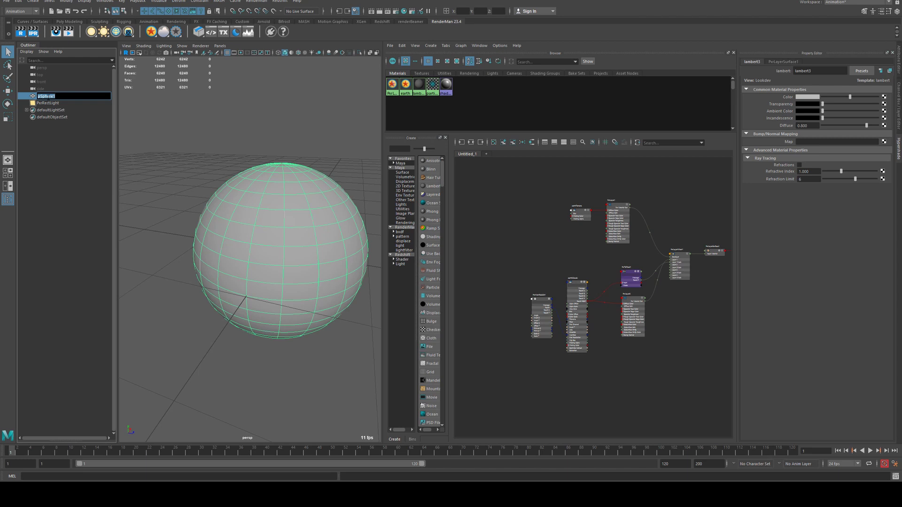
text(earth)
key(Return)
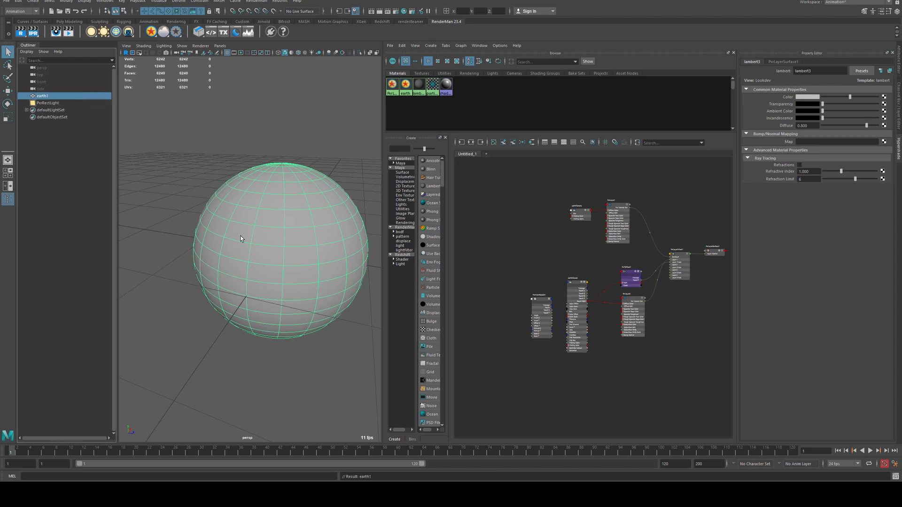
Duplicate the earth sphere and rename the copy to clouds.
key(ctrl+d)
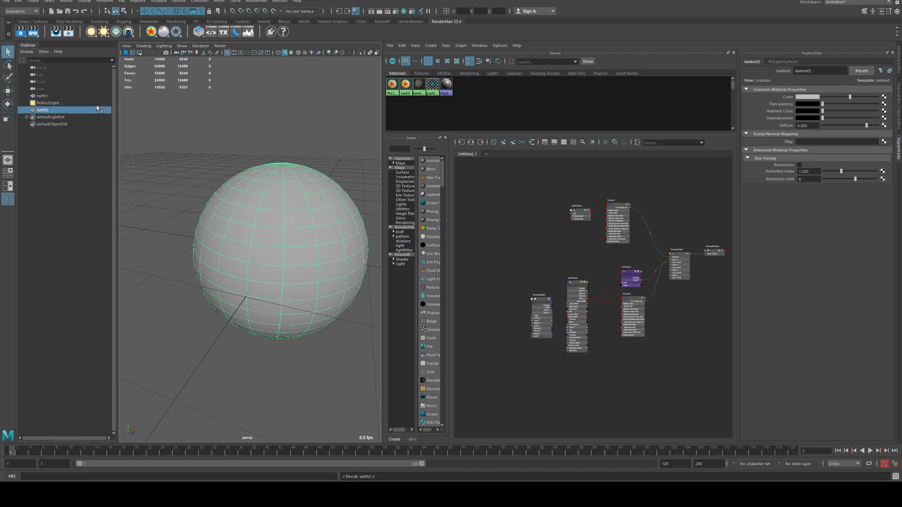
double_click(43, 110)
text(clou)
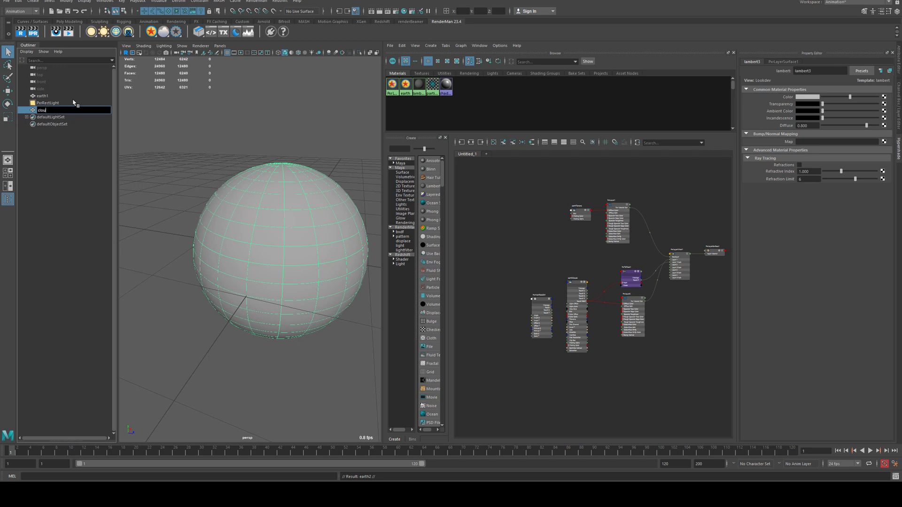
text(ds)
key(Return)
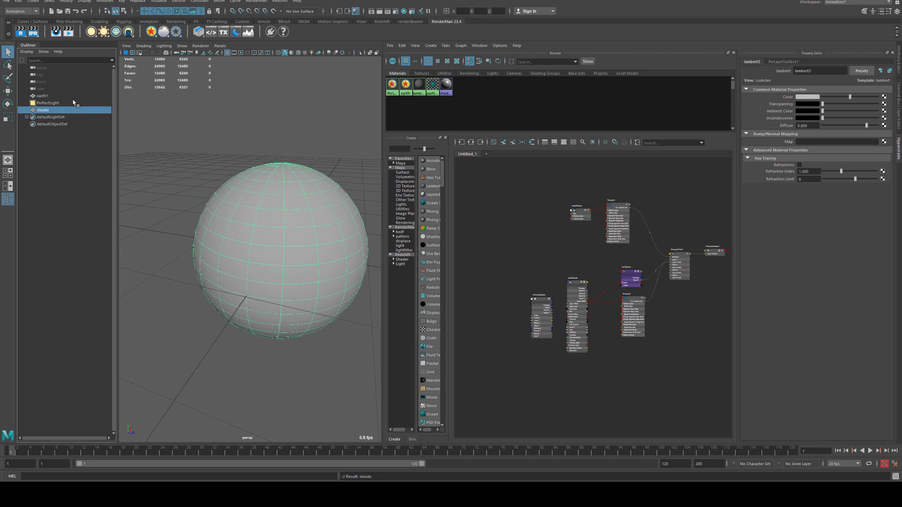
Set the clouds sphere's Scale X, Y and Z to 1.01.
click(899, 70)
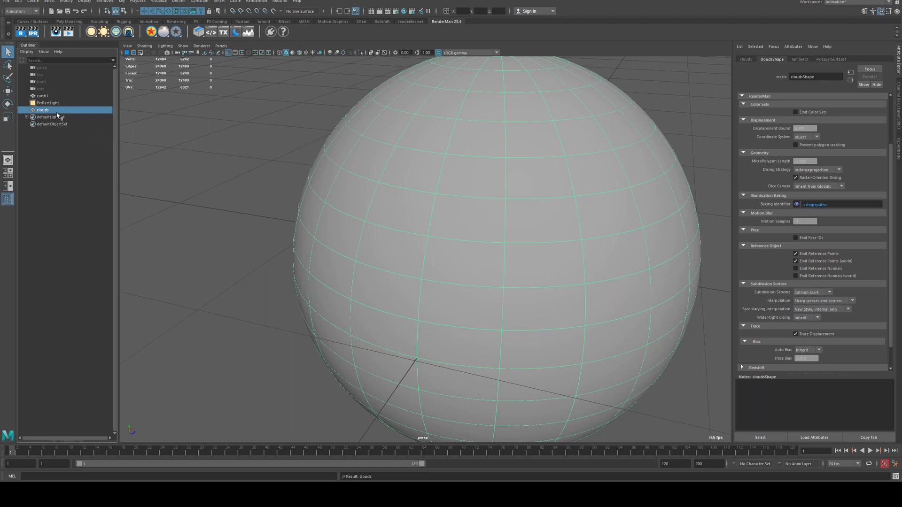
click(747, 59)
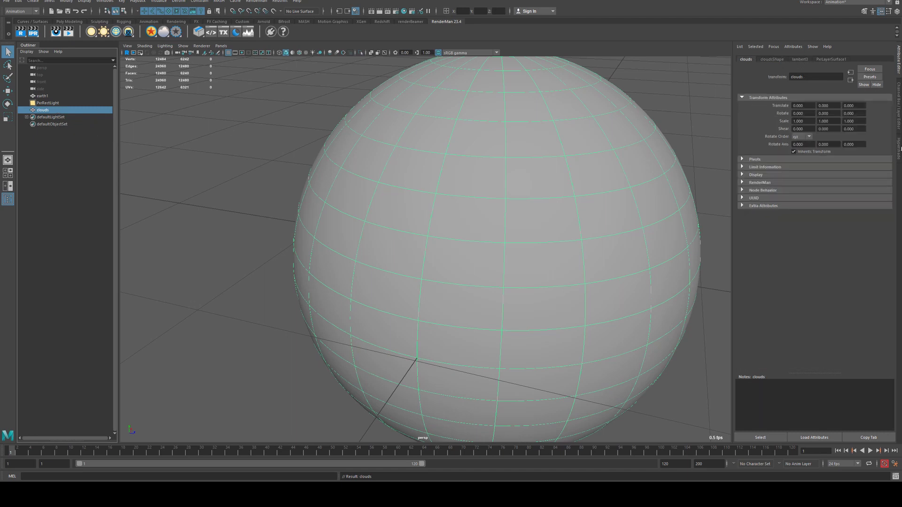
click(900, 104)
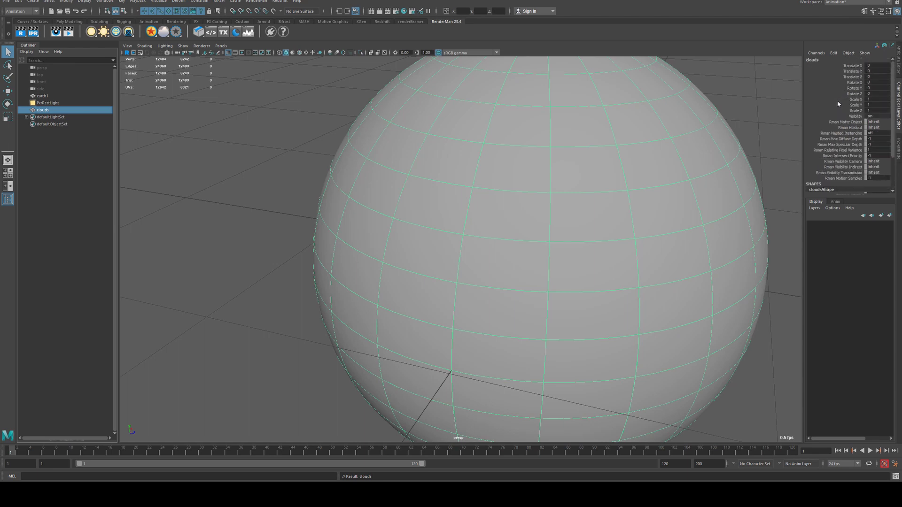
drag(865, 99, 867, 110)
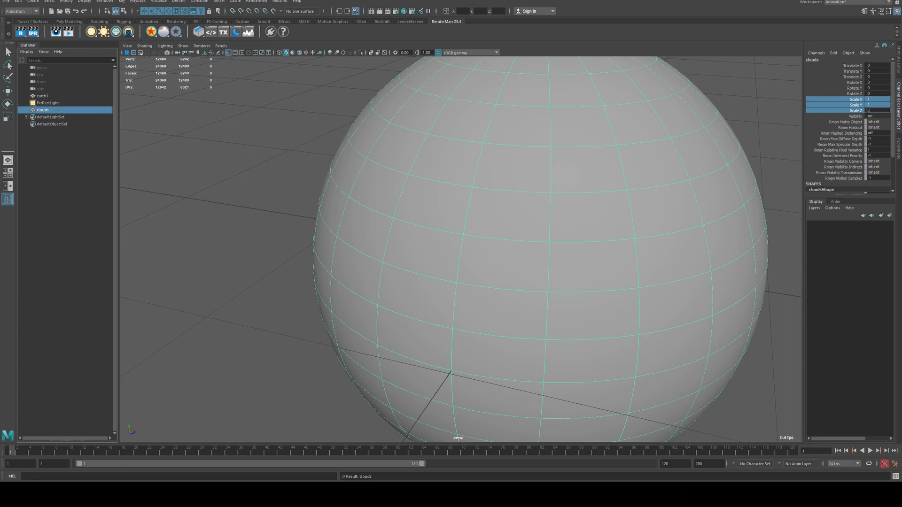
text(1.01)
key(Return)
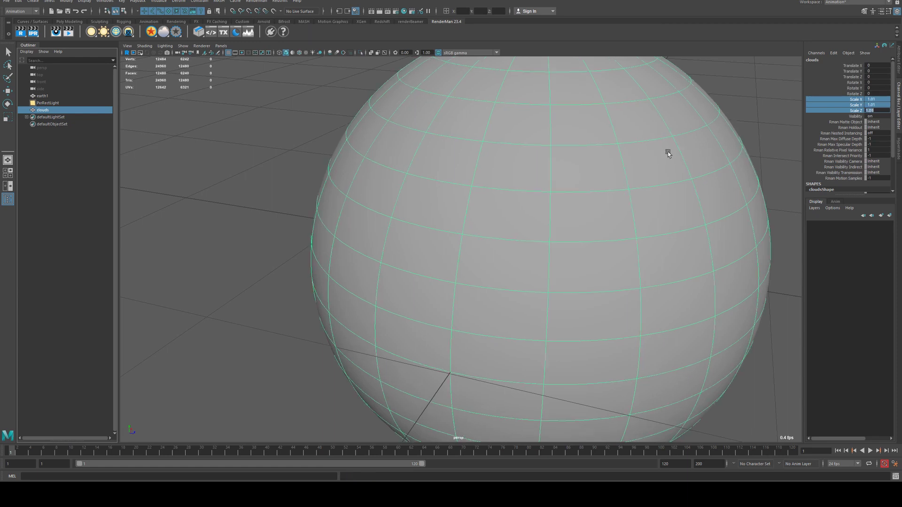
Assign a new PxrSurface material to the clouds sphere and rename it offsetClouds.
alt+right_drag(667, 151, 566, 131)
alt+middle_drag(566, 131, 514, 123)
alt+drag(514, 122, 536, 132)
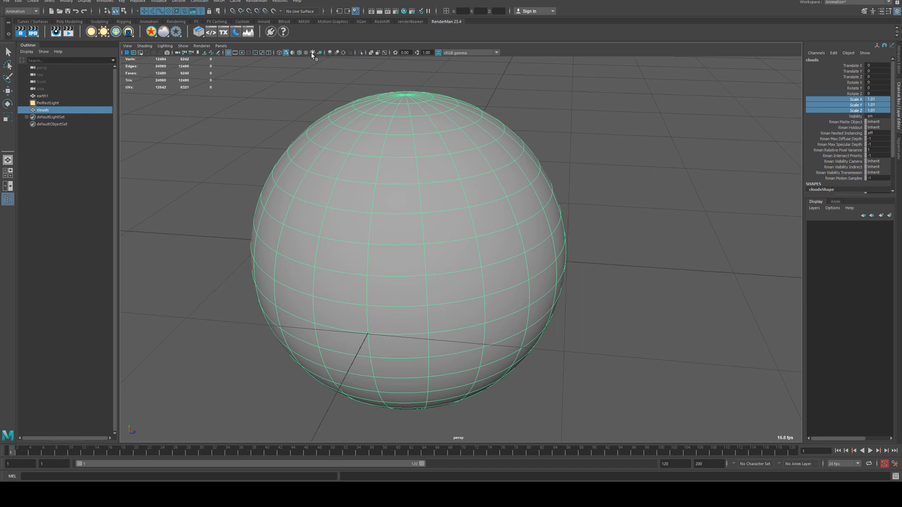
click(151, 32)
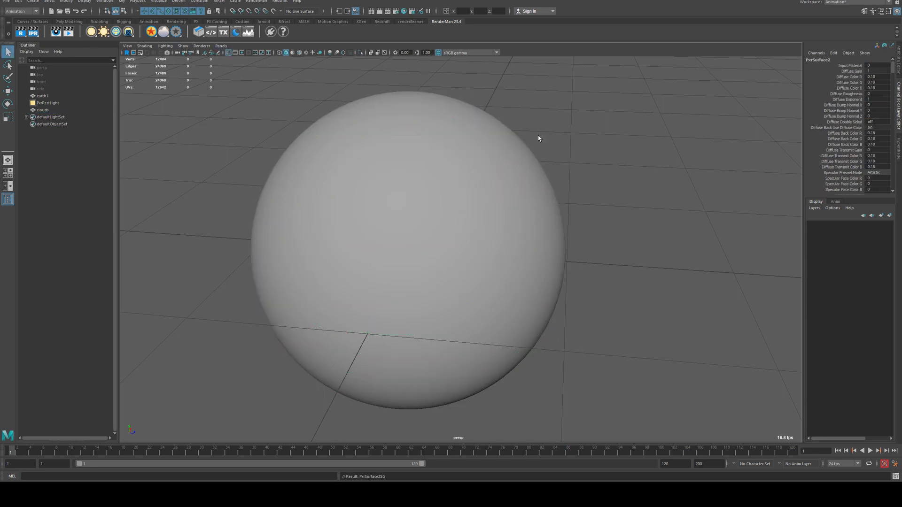
click(899, 149)
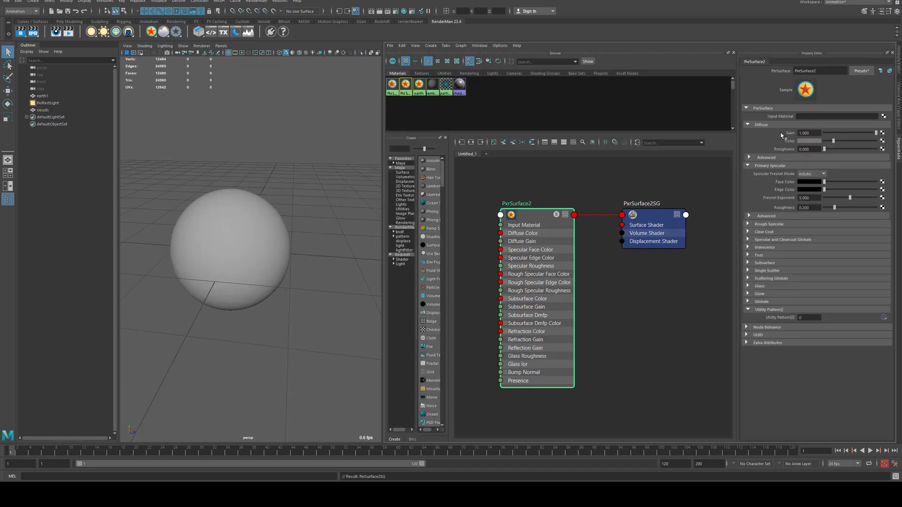
double_click(523, 202)
text(offsetC)
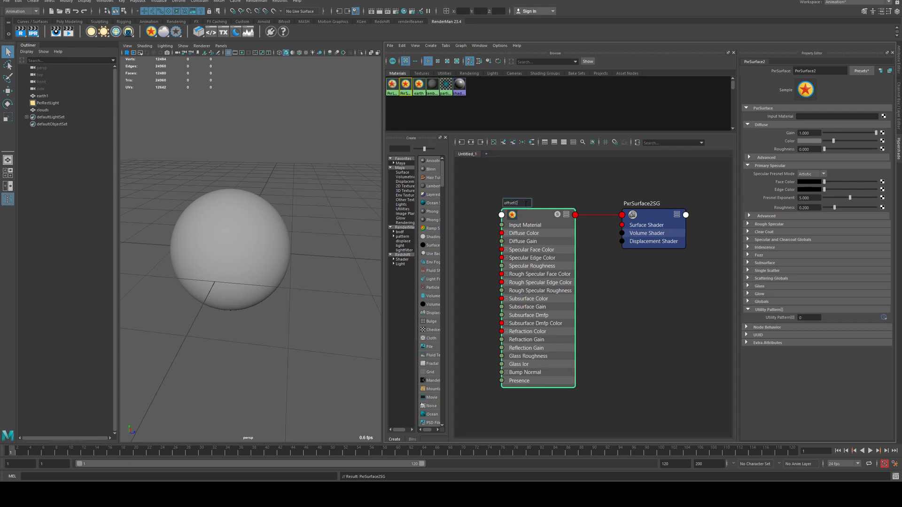
text(louds)
key(Return)
Add the earthClouds texture to the offsetClouds graph, connect its Result RGB to Diffuse Color, and test it with a brief viewport render.
alt+middle_drag(520, 191, 626, 174)
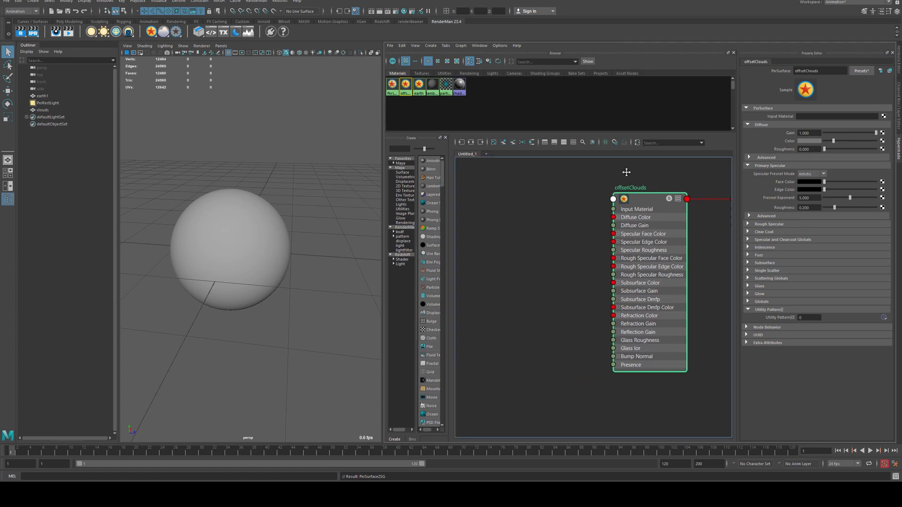
click(422, 73)
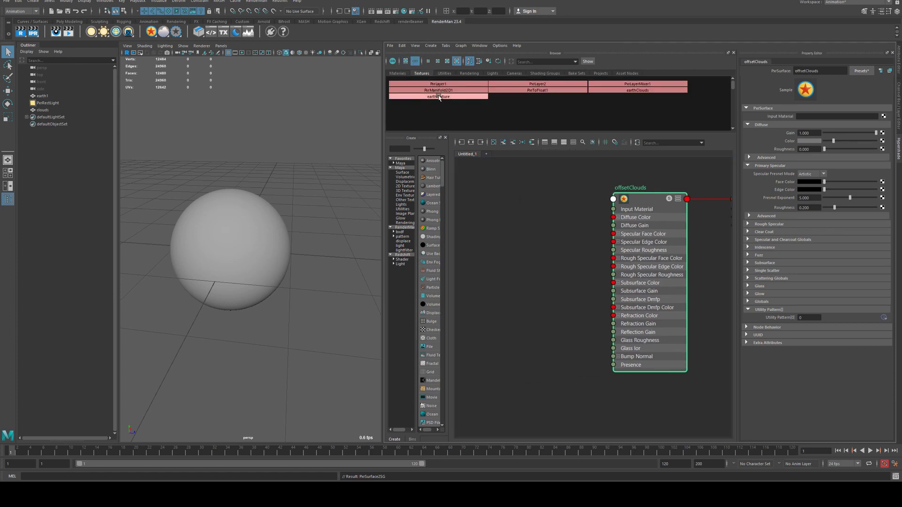
click(637, 90)
middle_drag(637, 92, 533, 219)
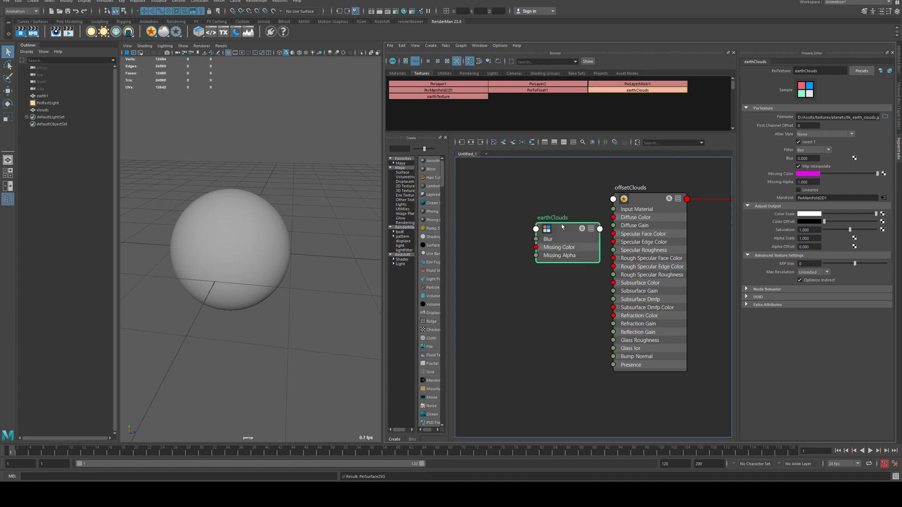
drag(562, 225, 505, 222)
key(3)
drag(543, 279, 620, 218)
key(2)
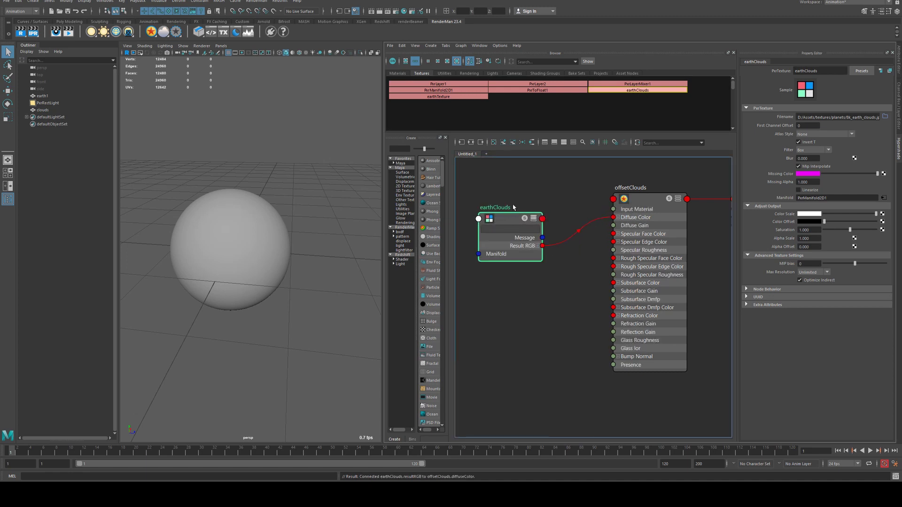
click(127, 56)
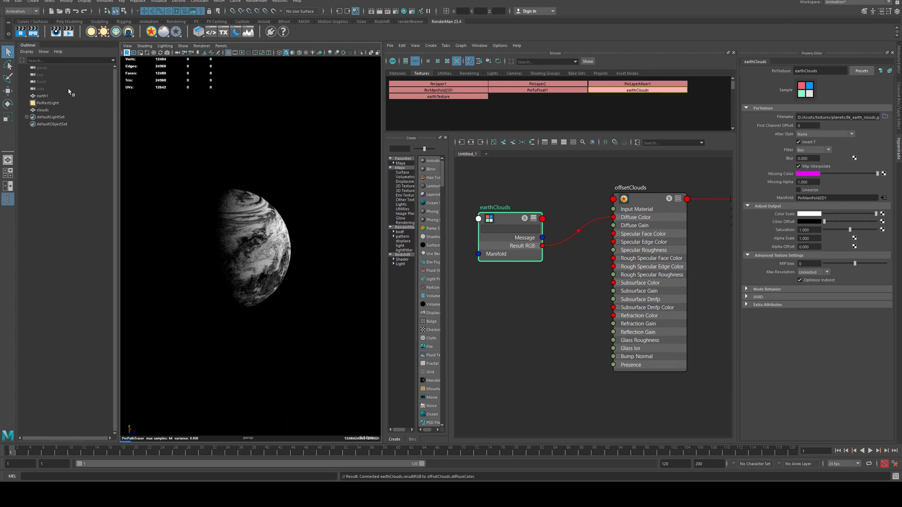
click(126, 53)
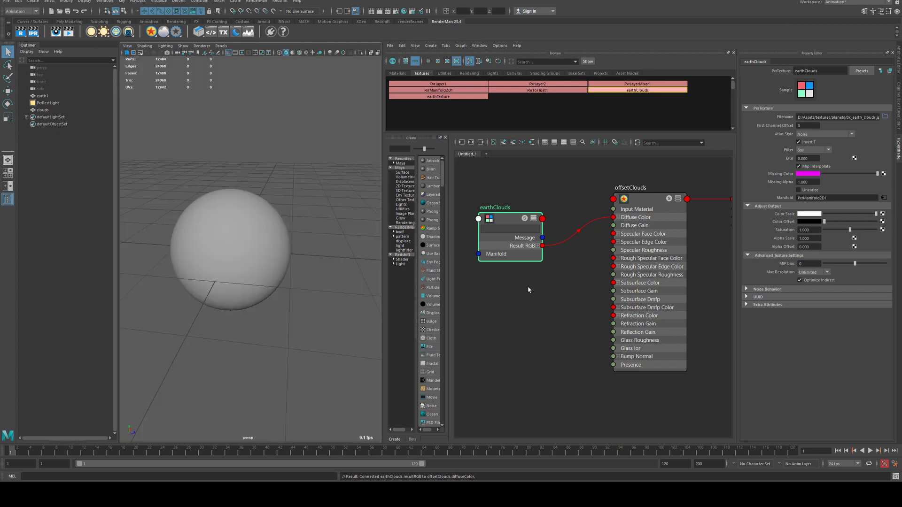
click(527, 302)
key(Tab)
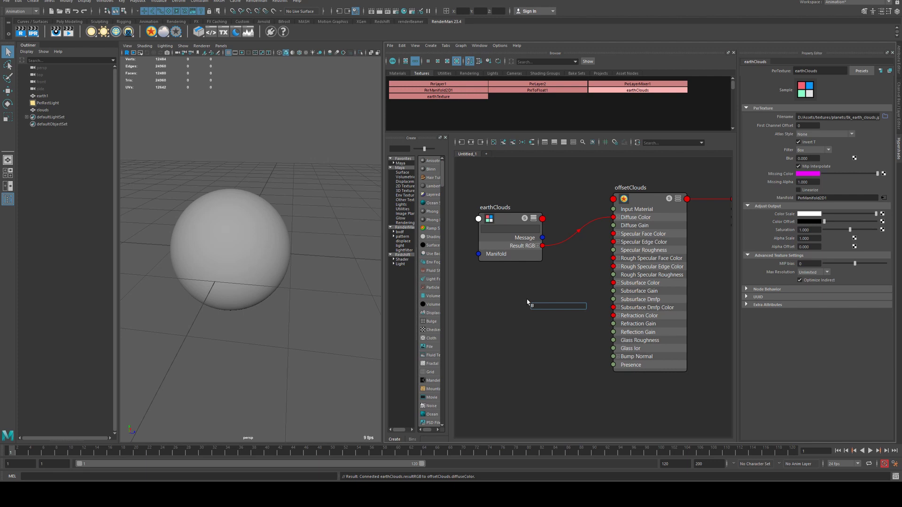
key(Escape)
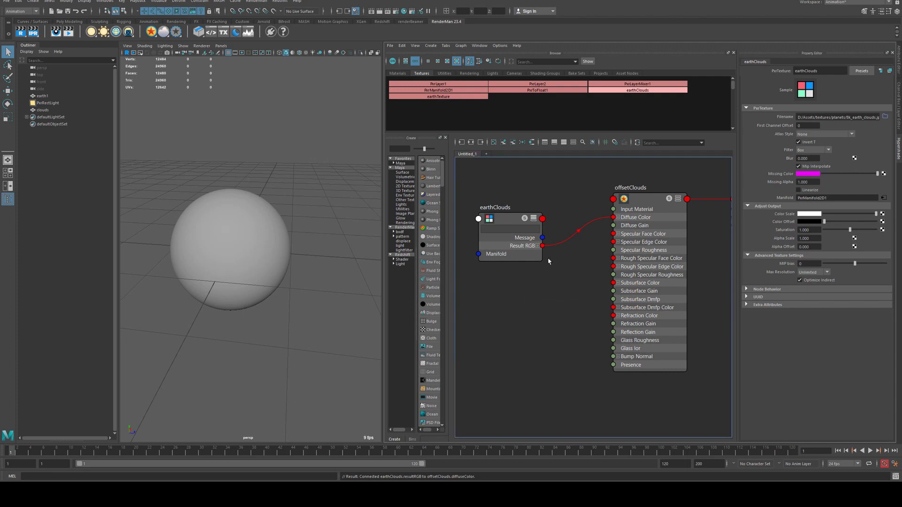
Create a PxrToFloat node, feed it earthClouds' Result RGB, and connect its Result F to the Presence of offsetClouds.
click(538, 246)
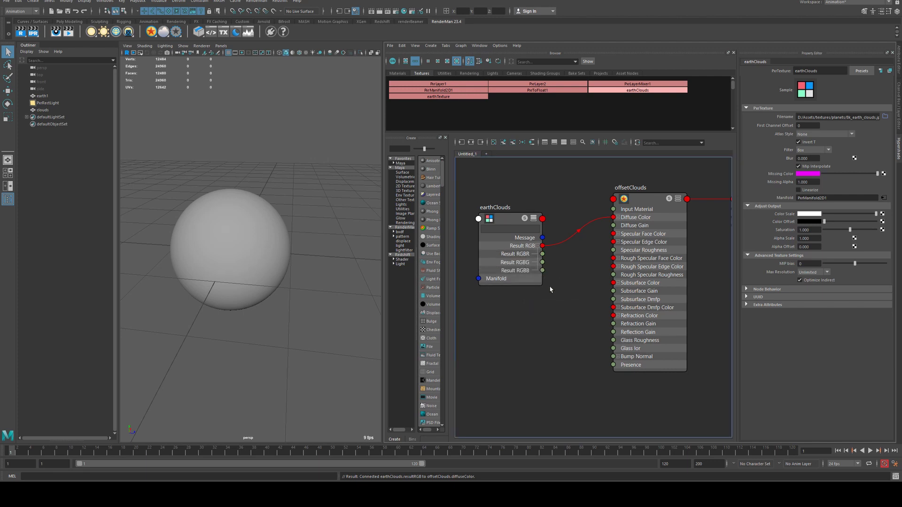
key(Tab)
text(flo)
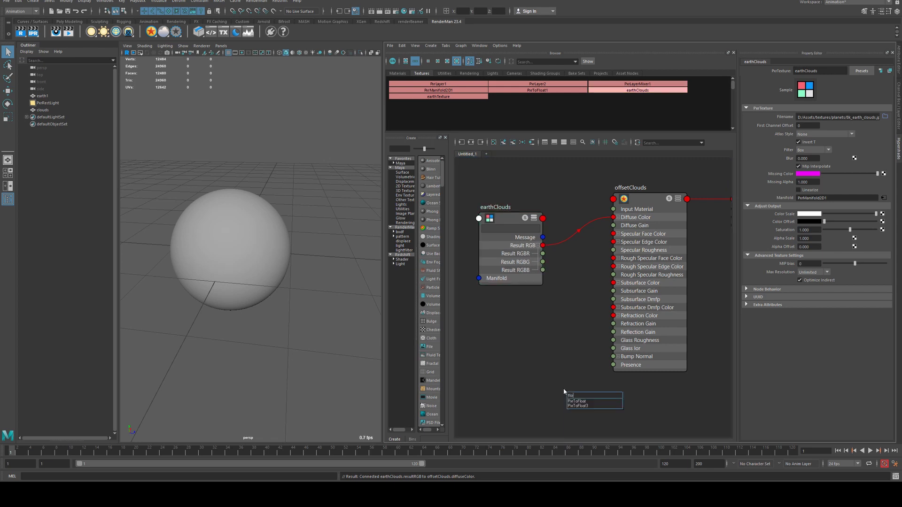
key(Down)
key(Return)
drag(566, 383, 614, 365)
drag(503, 215, 461, 210)
drag(530, 356, 552, 306)
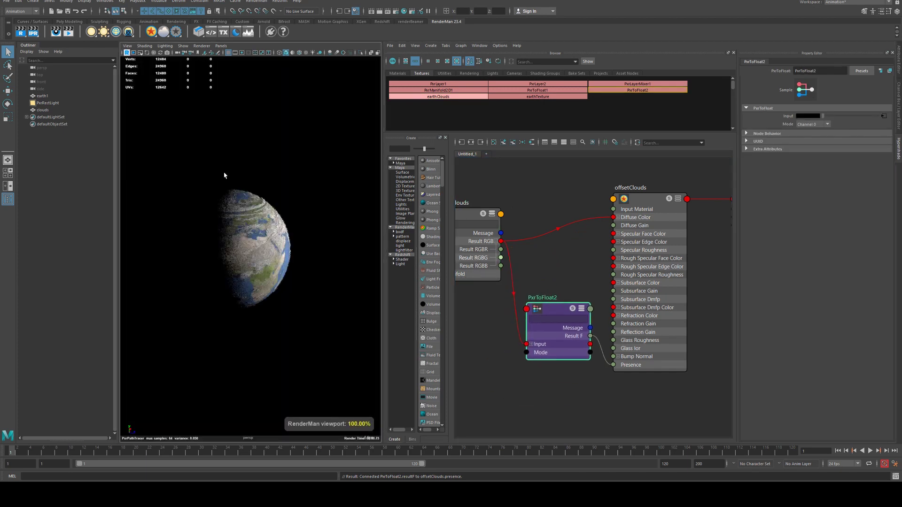
Check the cloud layer's offset in the live render and set the clouds sphere's Scale X, Y and Z to 1.005.
alt+right_drag(243, 241, 335, 266)
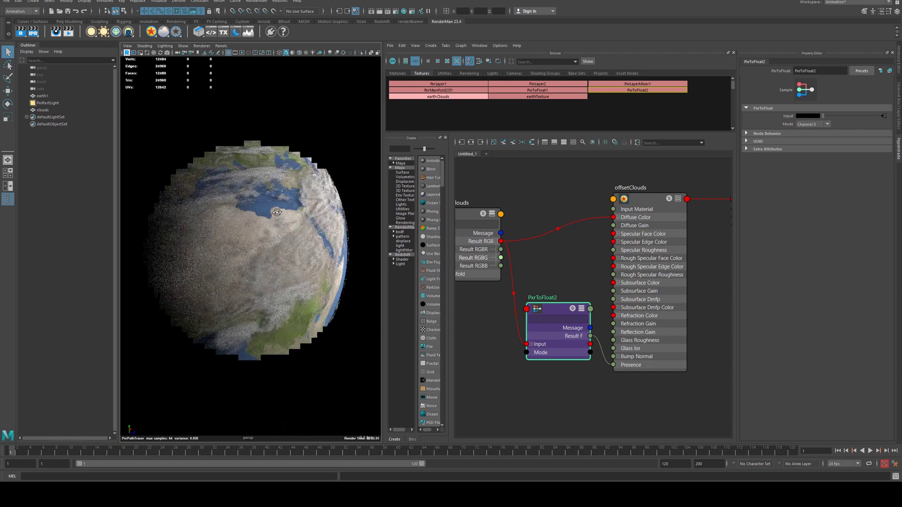
alt+drag(274, 217, 290, 208)
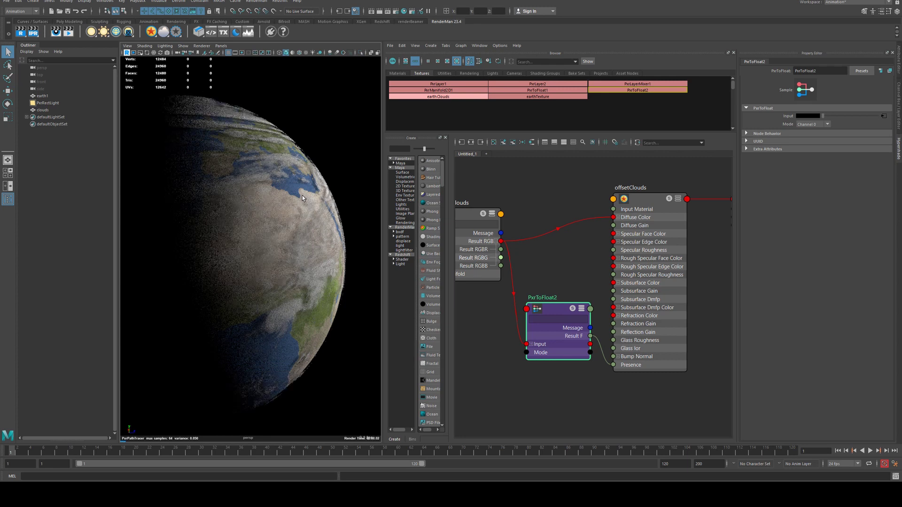
alt+middle_drag(311, 157, 288, 175)
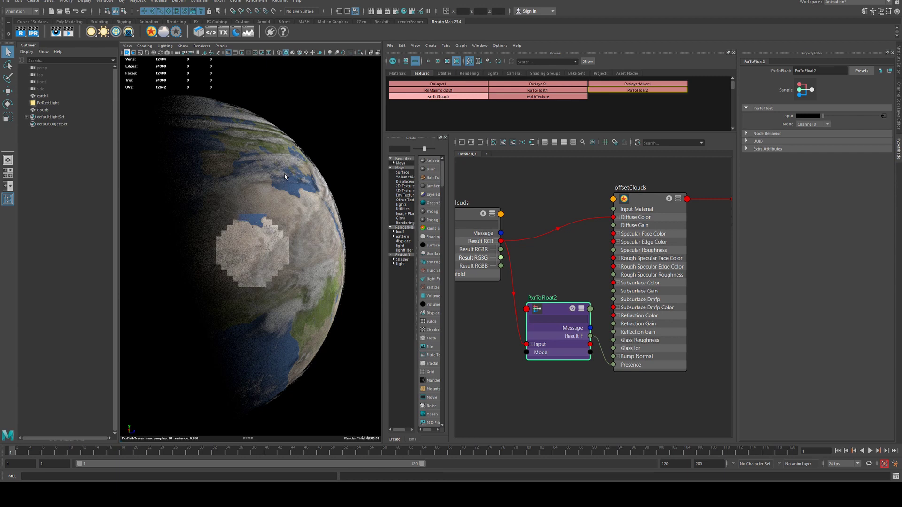
alt+right_drag(293, 175, 316, 181)
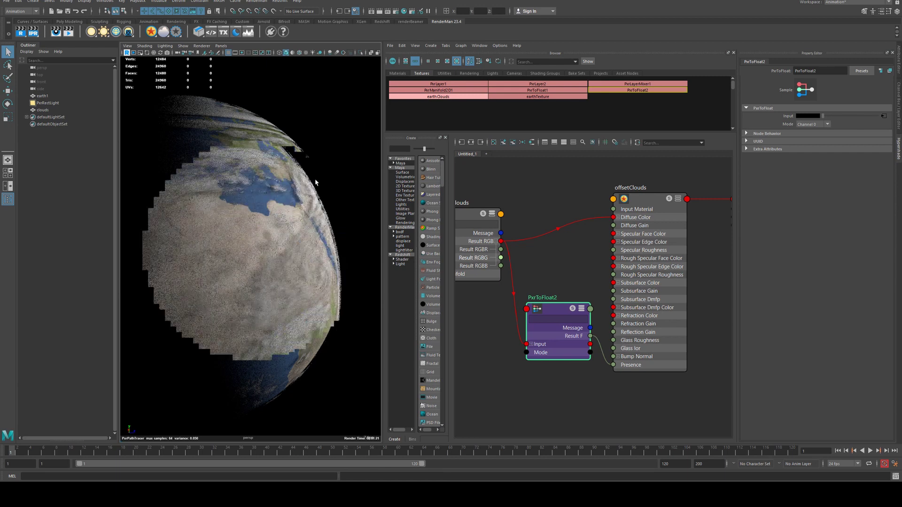
scroll(315, 181, up, 3)
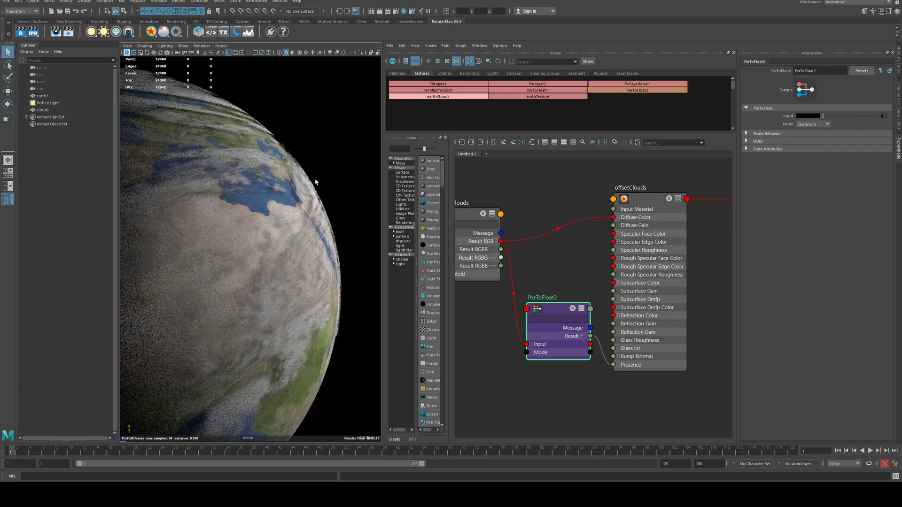
click(57, 111)
click(899, 120)
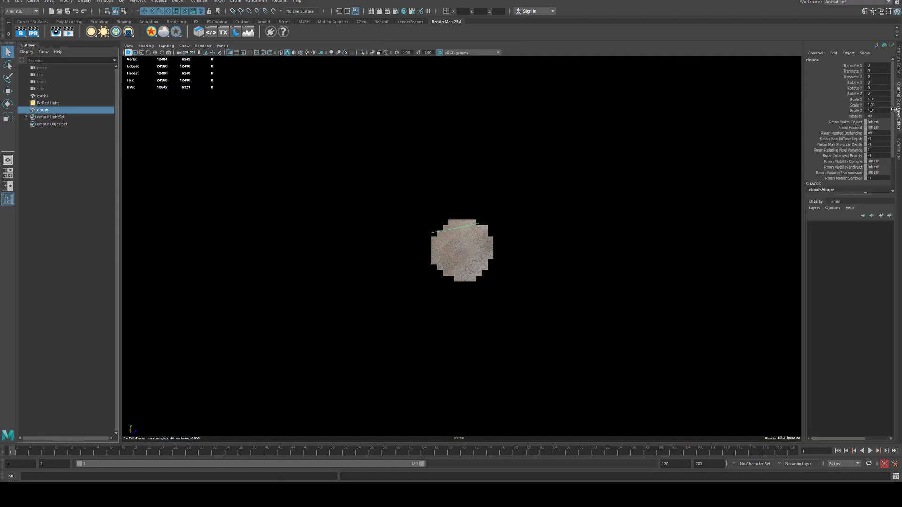
drag(857, 99, 857, 110)
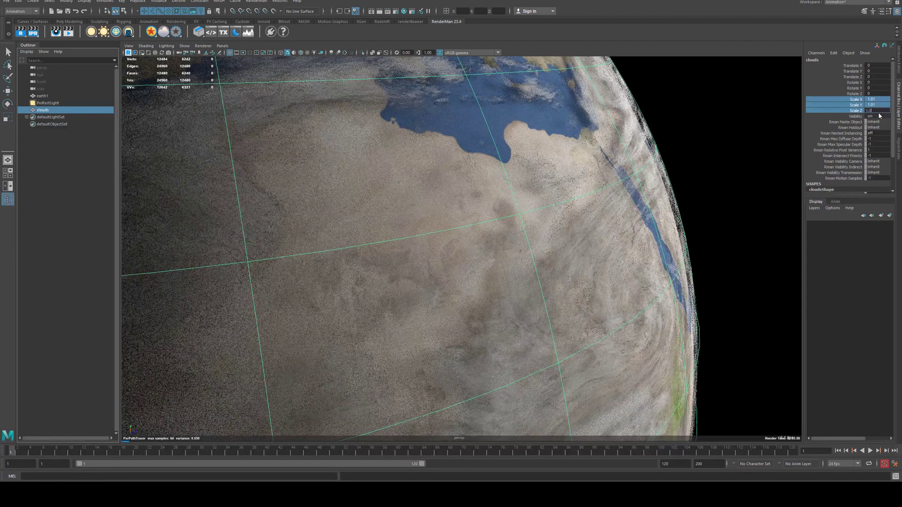
text(1.005)
key(Return)
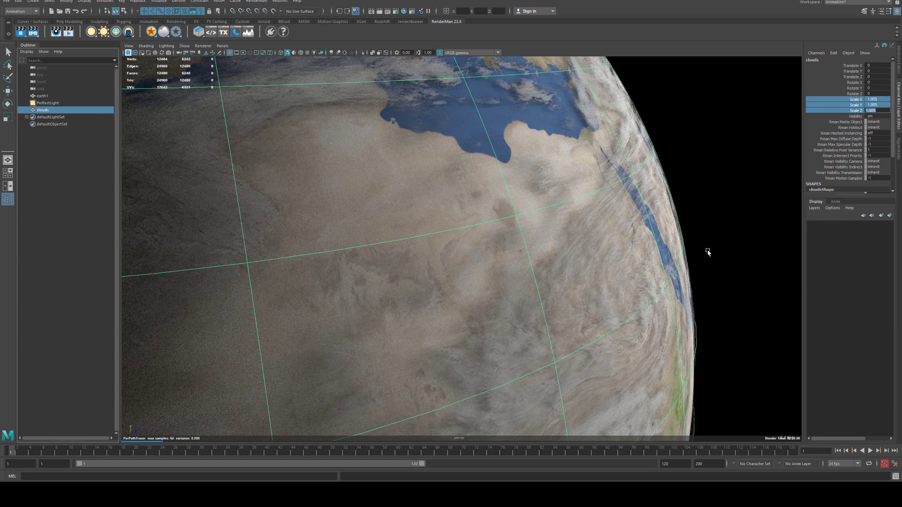
key(Return)
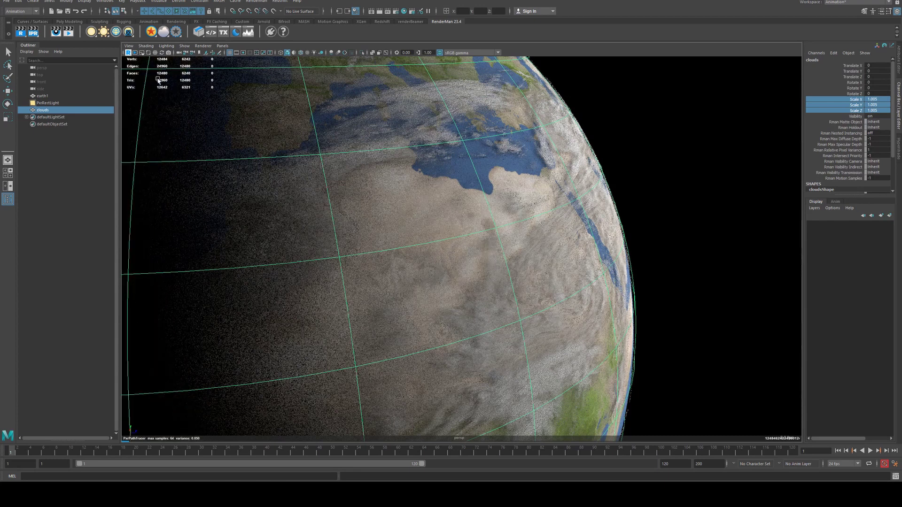
Stop the viewport render, render the current frame to the image viewer, and examine the cloud layer over the earth.
click(128, 53)
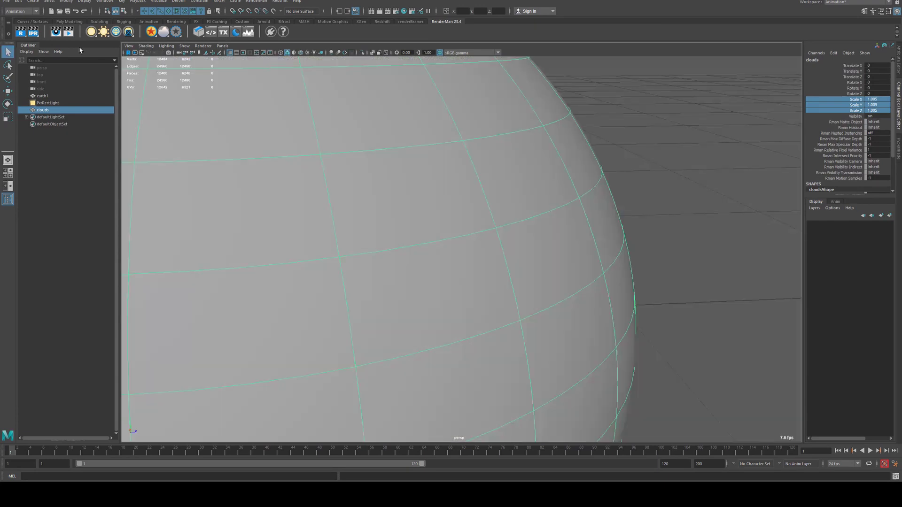
click(397, 11)
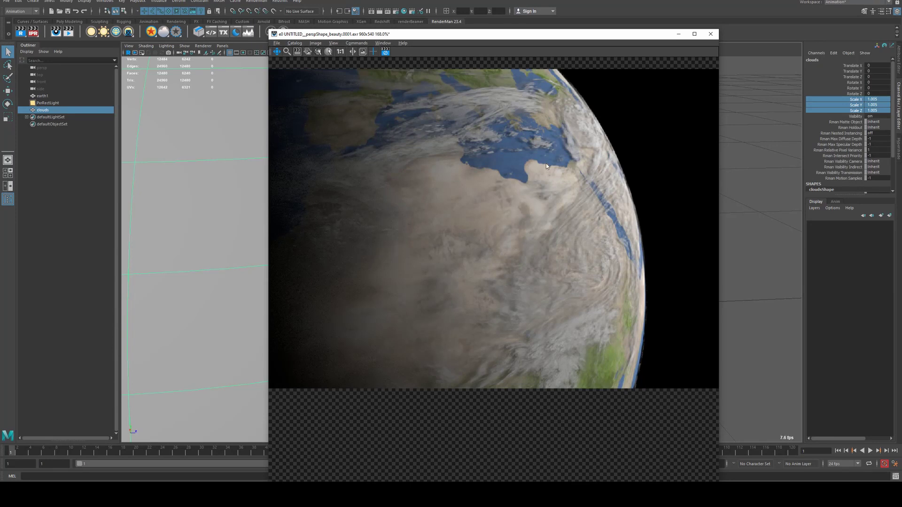
drag(546, 163, 545, 174)
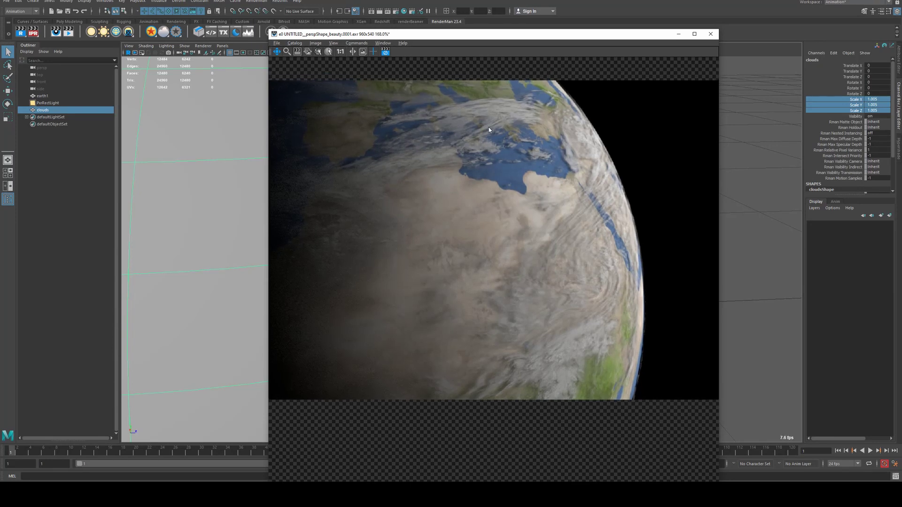
scroll(494, 136, up, 3)
drag(590, 285, 494, 237)
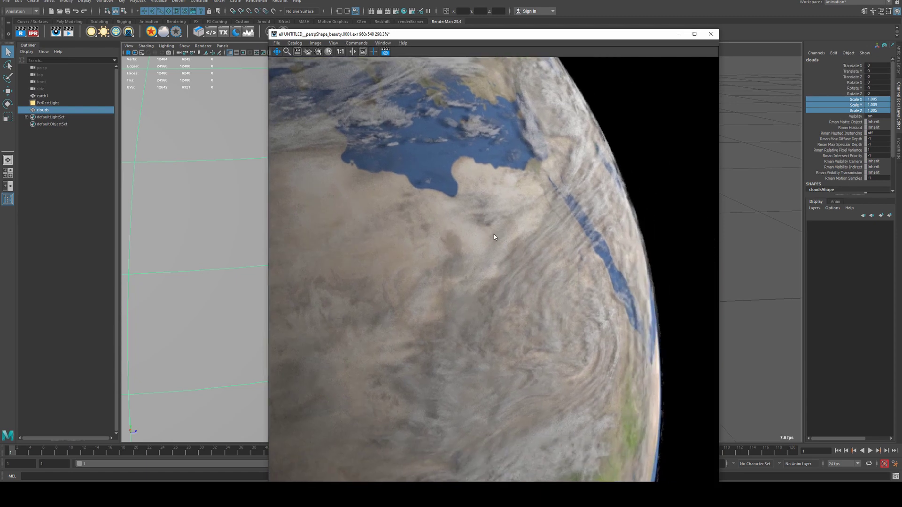
drag(520, 277, 750, 296)
scroll(618, 274, down, 6)
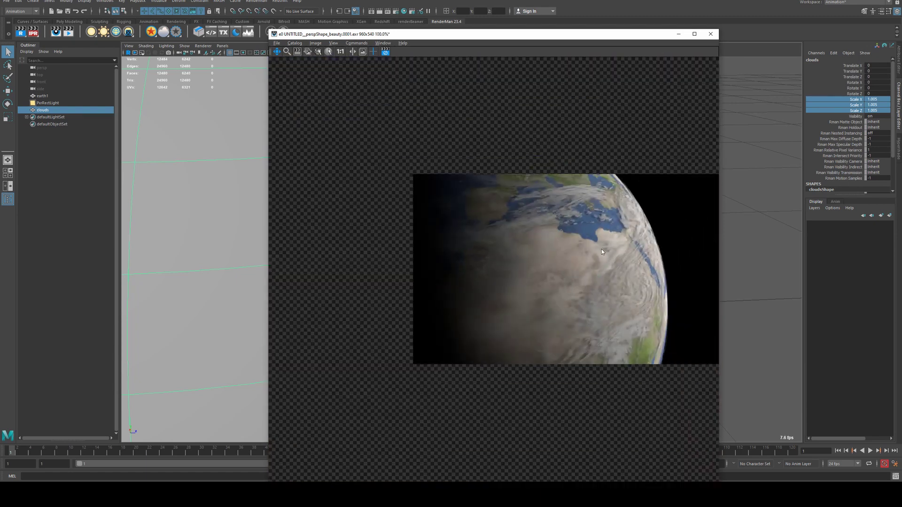
drag(602, 249, 503, 226)
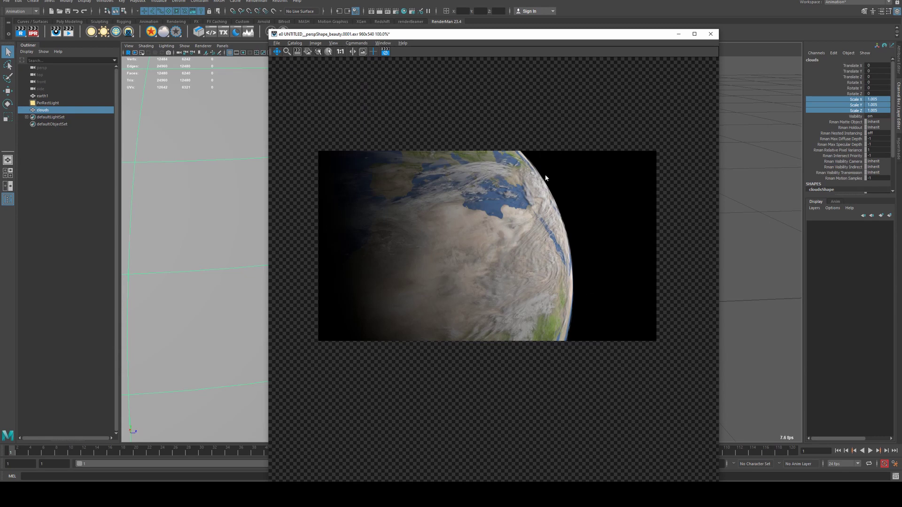
Inspect the cloud layer closely in the rendered image, close the image viewer, and frame the clouds sphere in the viewport.
scroll(523, 249, up, 2)
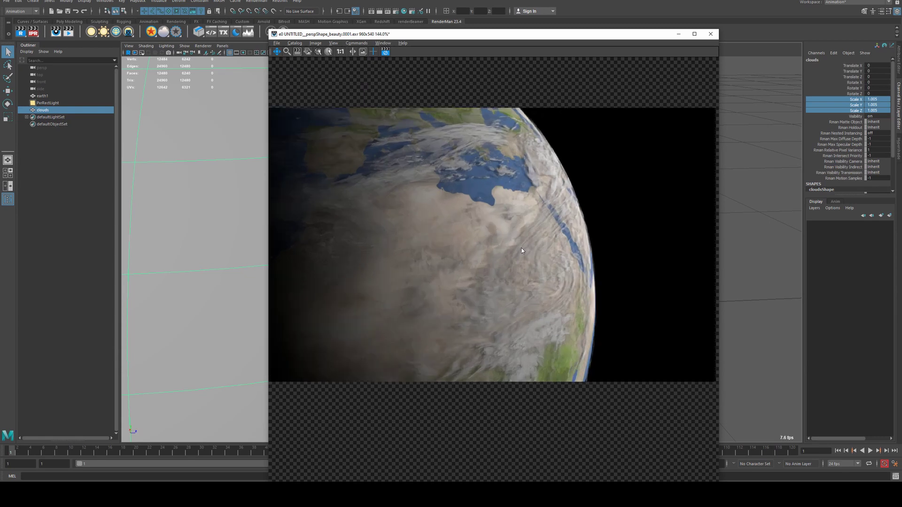
drag(524, 261, 540, 268)
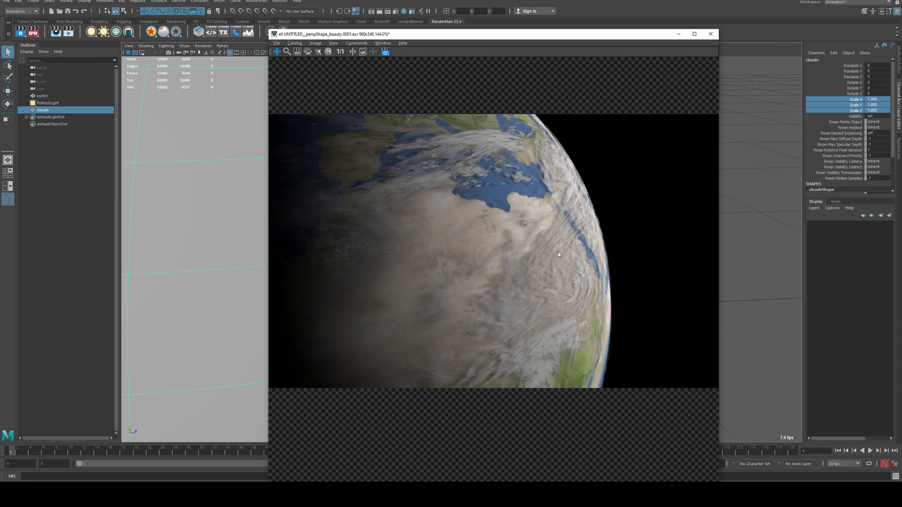
click(710, 34)
key(f)
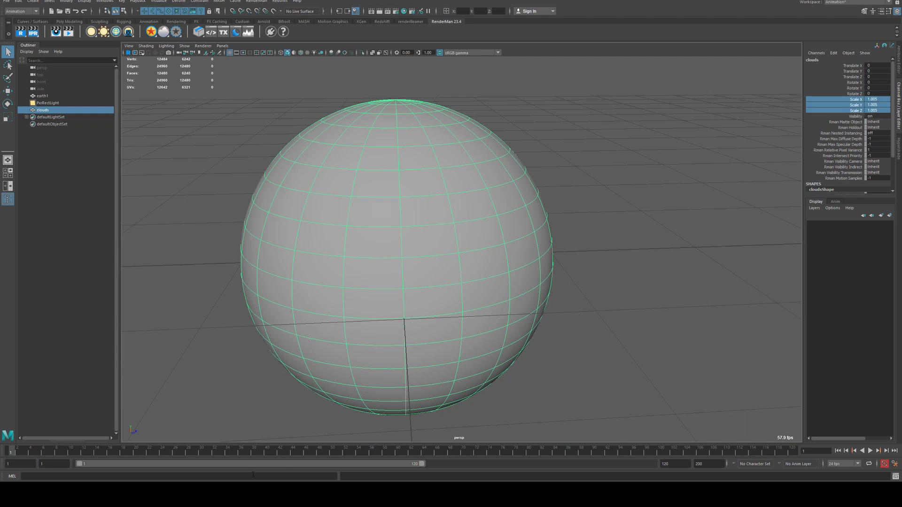
alt+drag(503, 266, 460, 228)
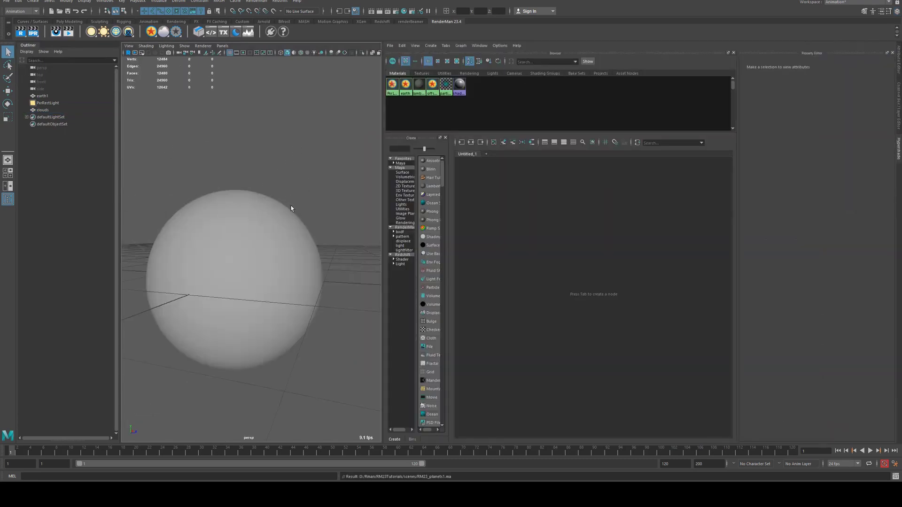
right_click(165, 33)
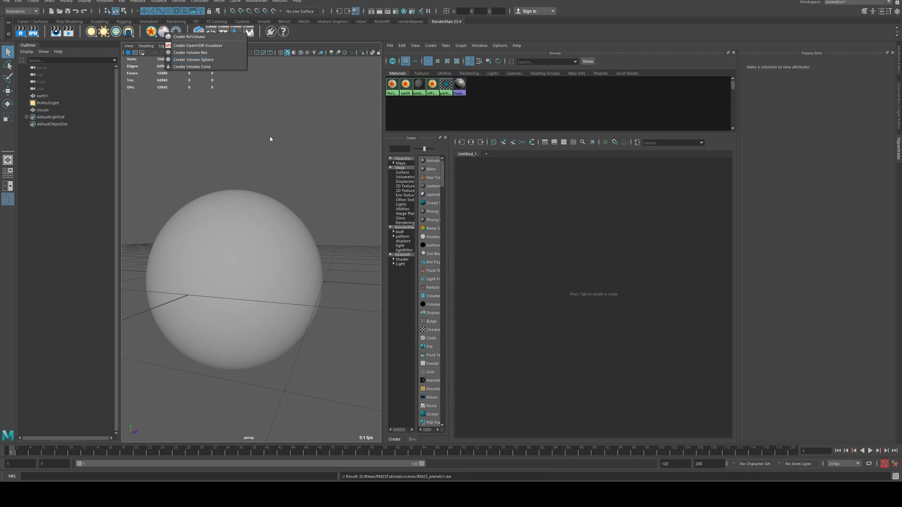
click(303, 143)
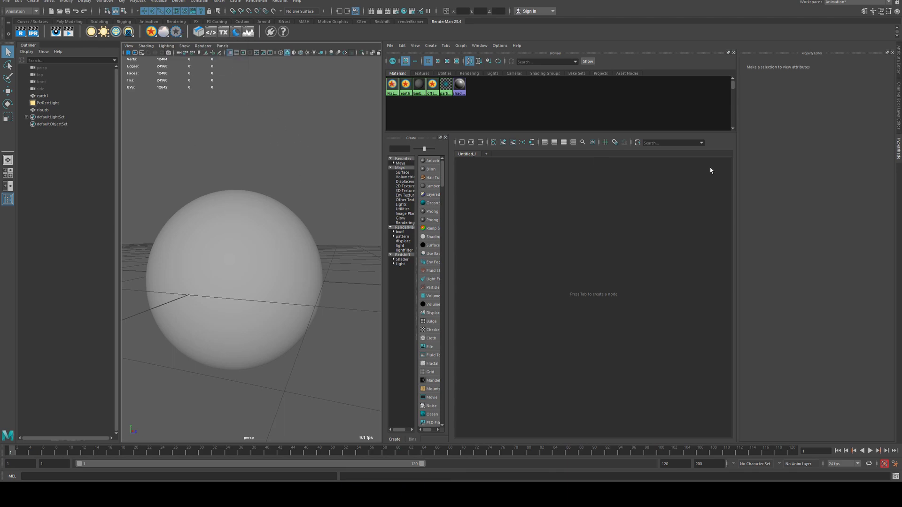
click(899, 114)
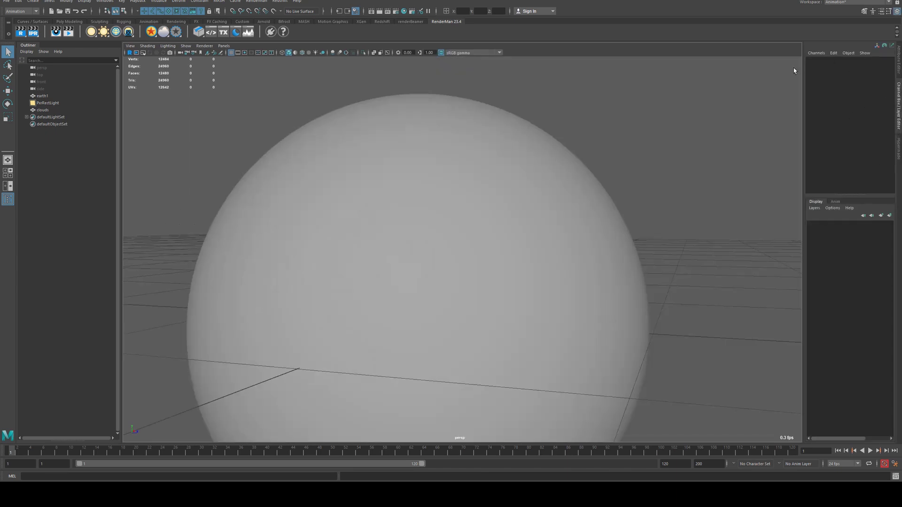
click(899, 68)
Duplicate the clouds sphere and rename the copy atmosphere.
click(460, 233)
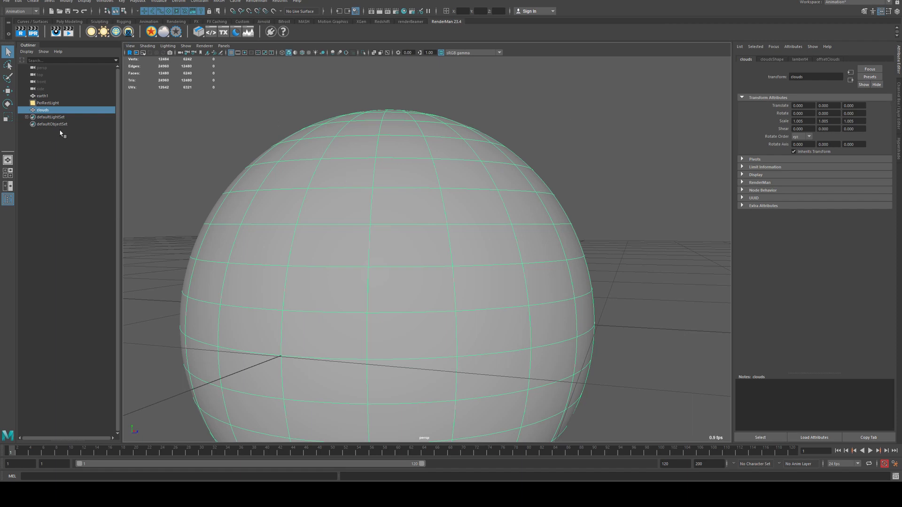
key(f)
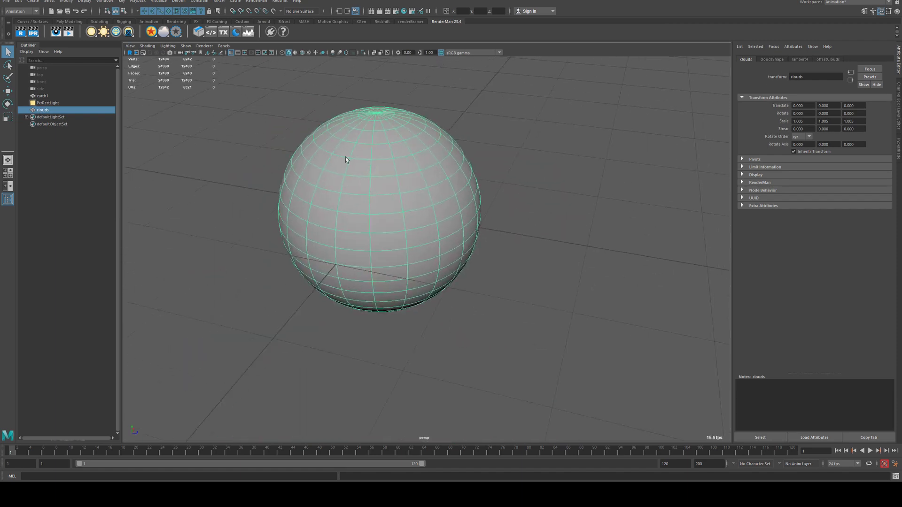
key(ctrl+d)
double_click(45, 117)
text(at)
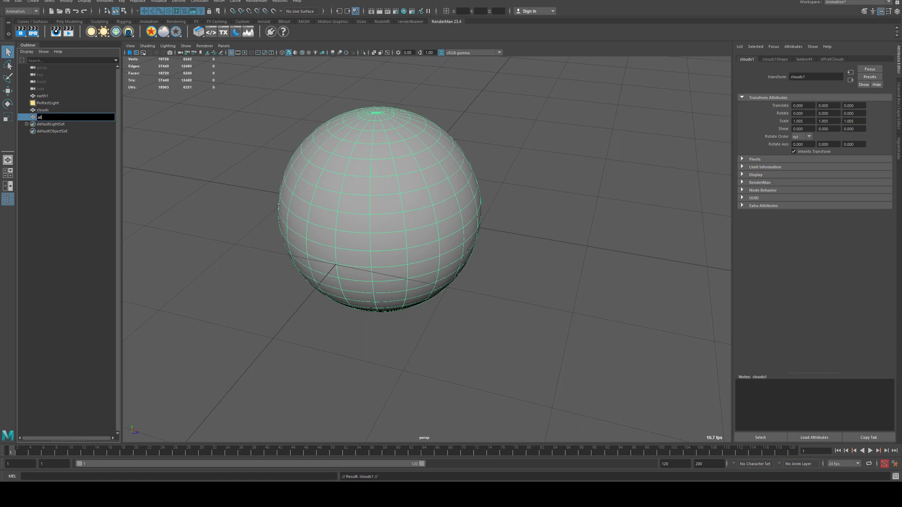
text(mosphere)
key(Return)
alt+drag(464, 145, 455, 166)
Create a PxrVolume material and bring up its node graph in the Hypershade.
click(164, 33)
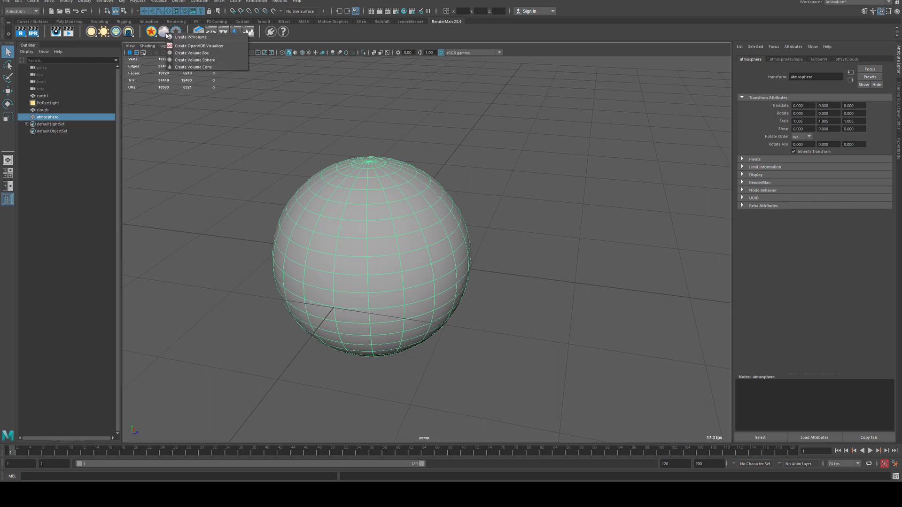
click(168, 37)
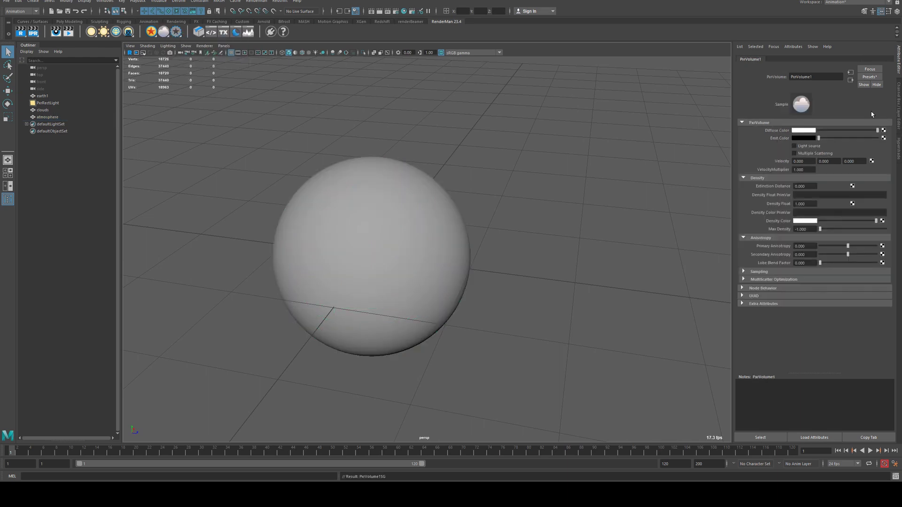
click(164, 33)
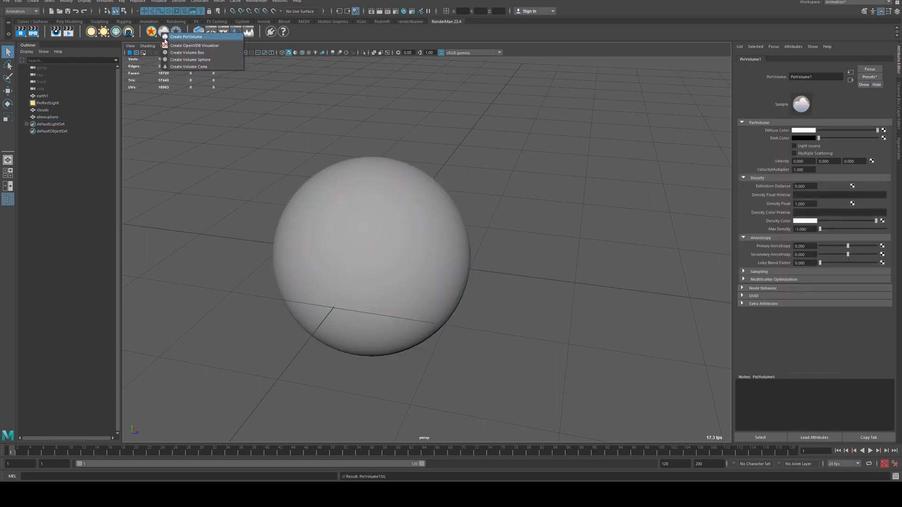
click(900, 120)
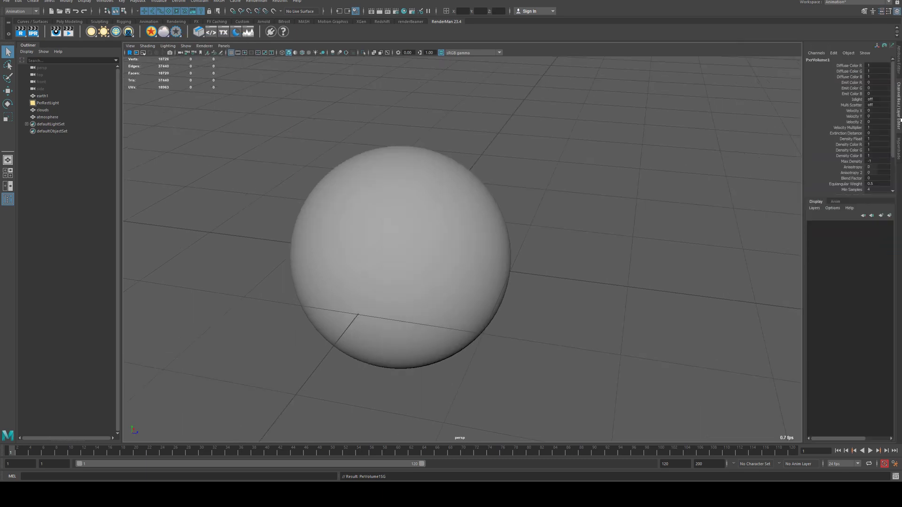
click(899, 143)
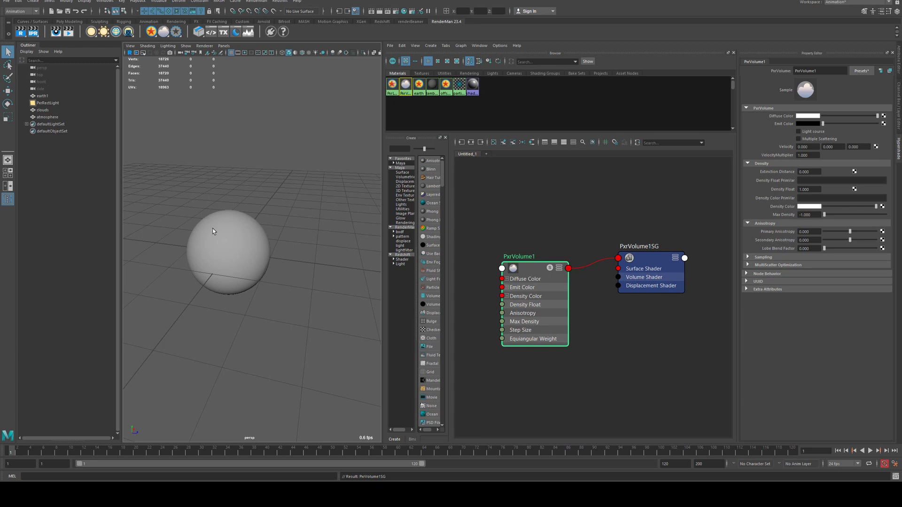
Assign the PxrVolume1 material to the atmosphere sphere.
click(66, 117)
right_click(533, 270)
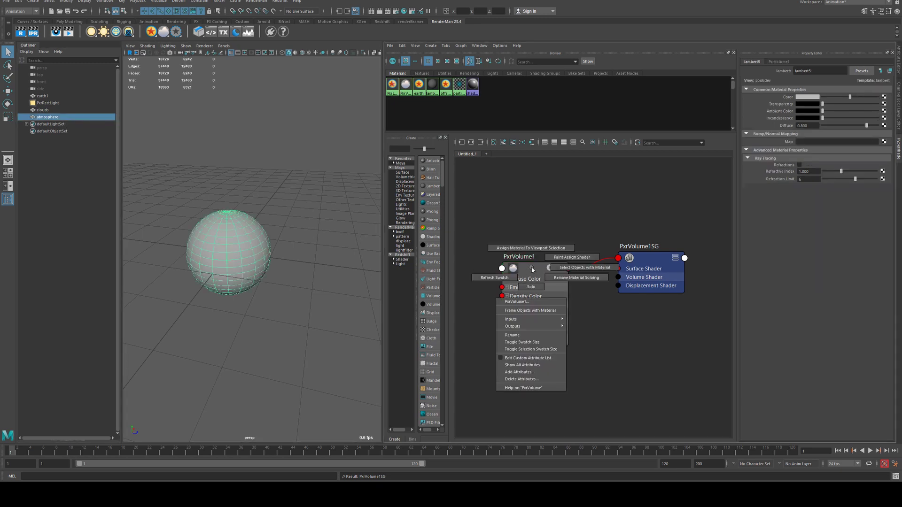
right_drag(532, 270, 487, 236)
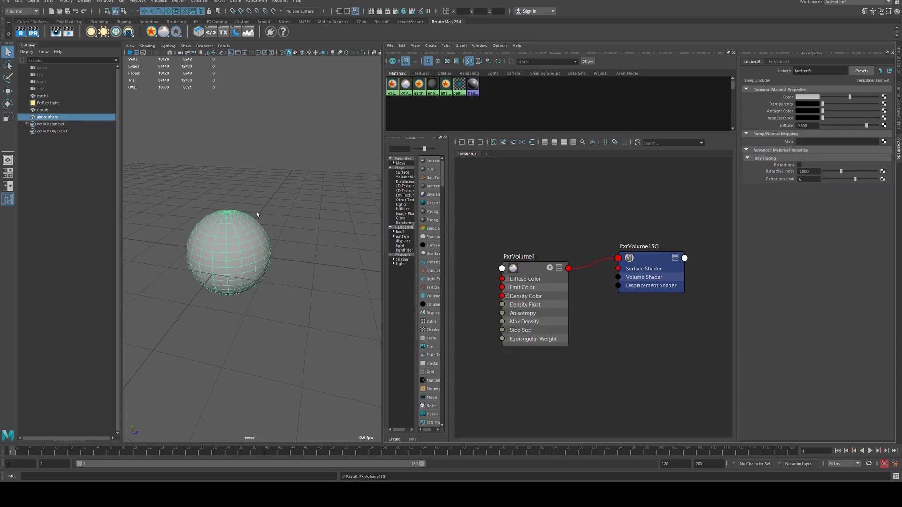
Set the atmosphere sphere's Scale X, Y and Z together so that it is slightly larger than the clouds sphere.
alt+drag(224, 195, 232, 183)
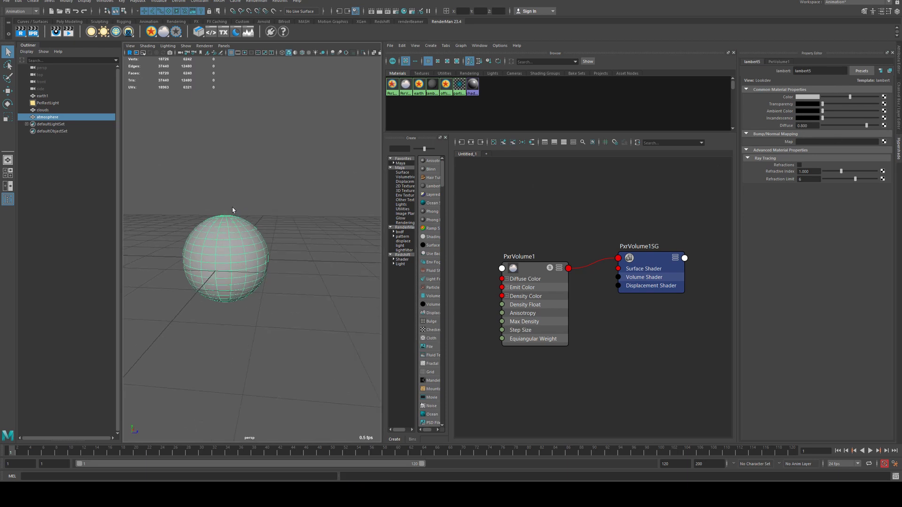
click(899, 119)
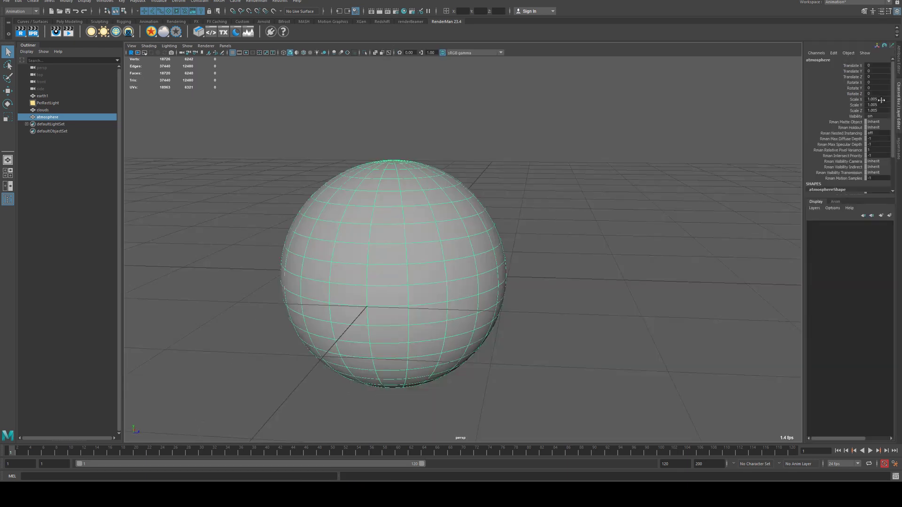
drag(881, 99, 877, 110)
click(875, 111)
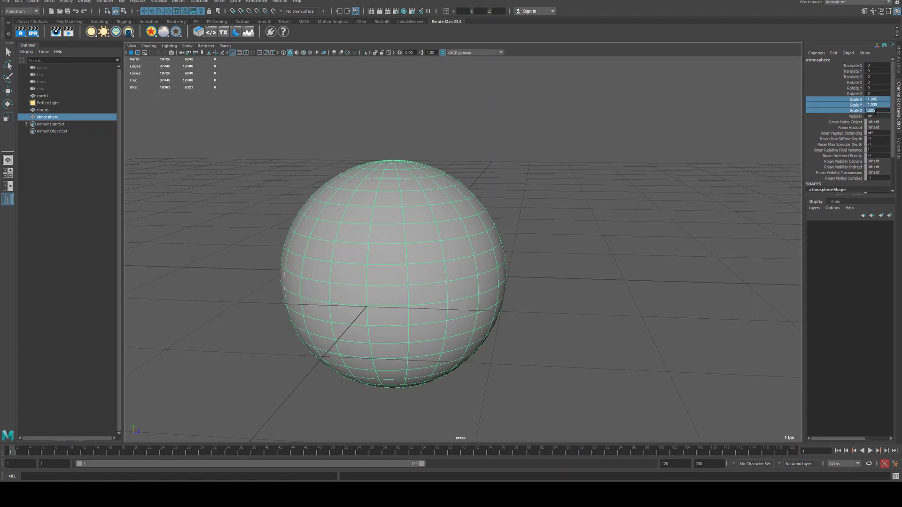
text(1.0)
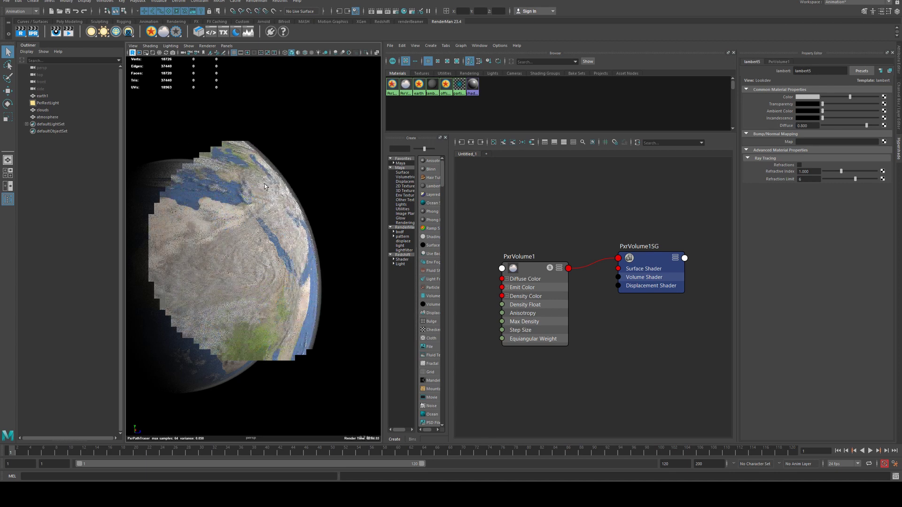
Set the Density Float of the PxrVolume1 material to 0.5.
click(554, 284)
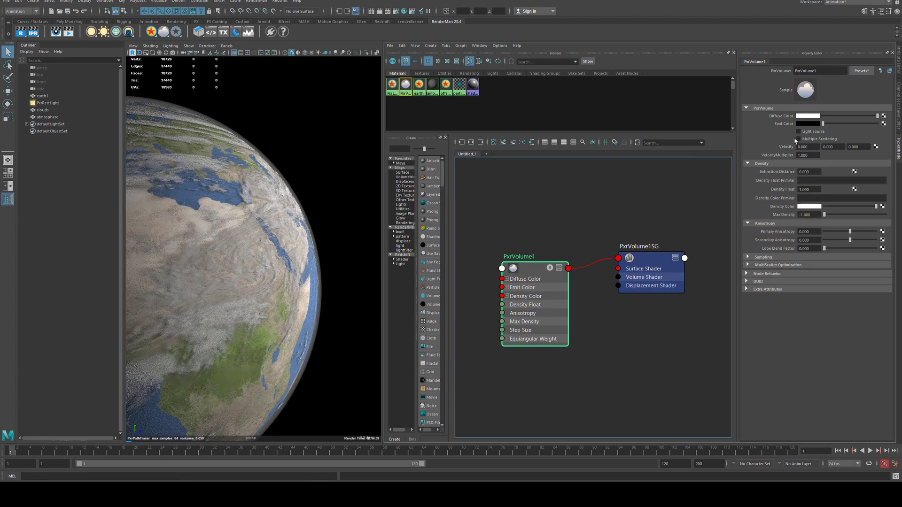
click(809, 189)
key(BackSpace)
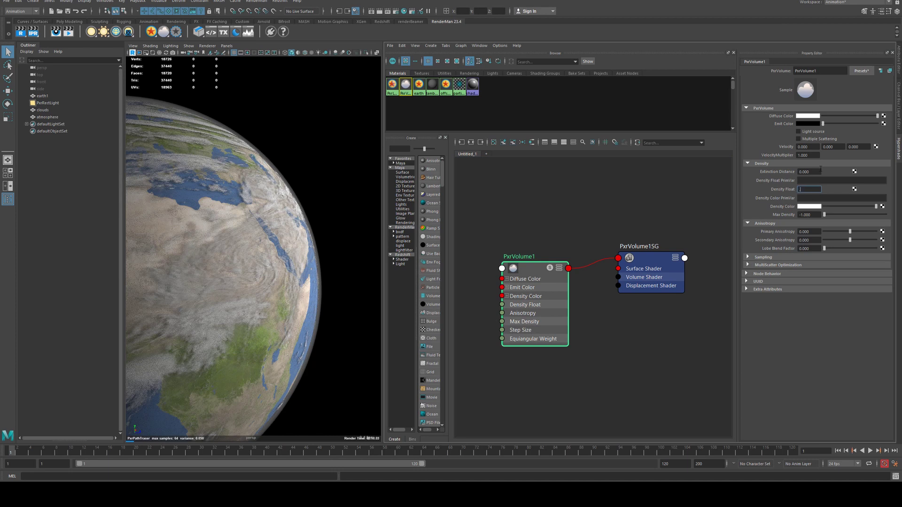
text(0.5)
key(Return)
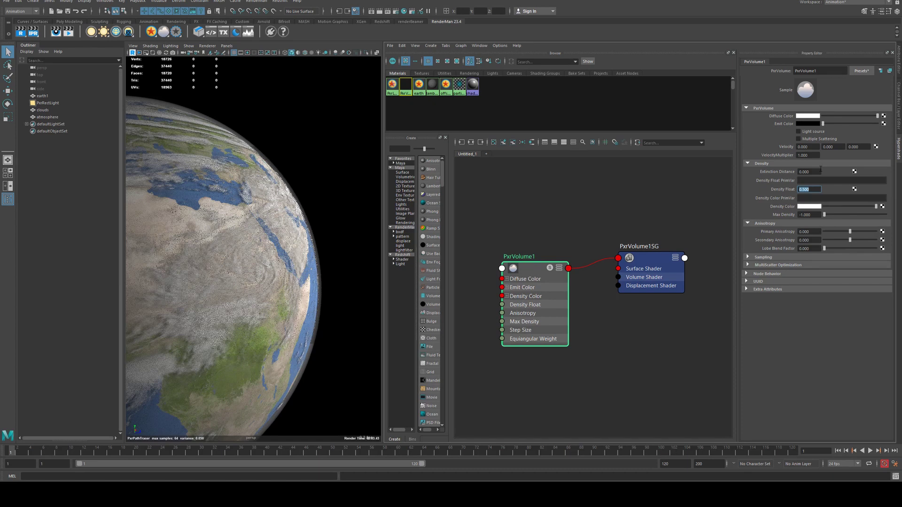
Try cyan as PxrVolume1's Diffuse Color, change it to a pale blue, and check the atmosphere's edge in the live render.
click(809, 117)
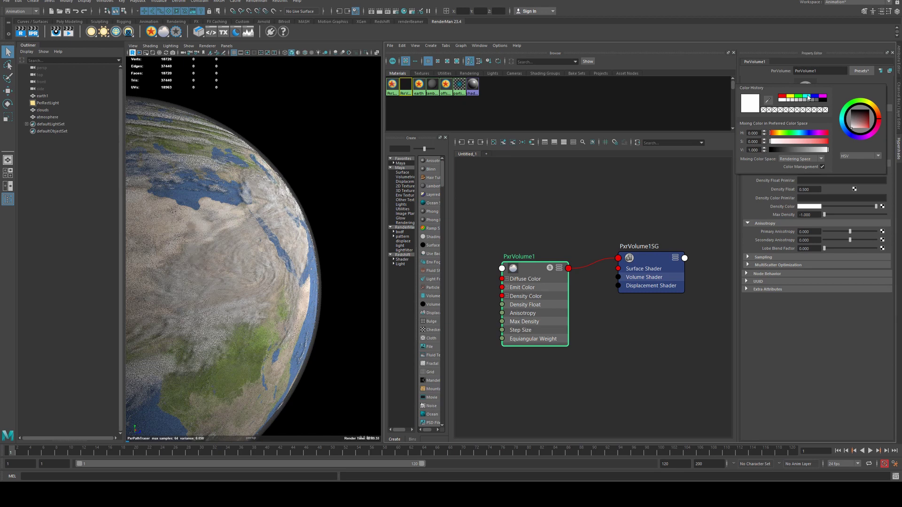
click(808, 96)
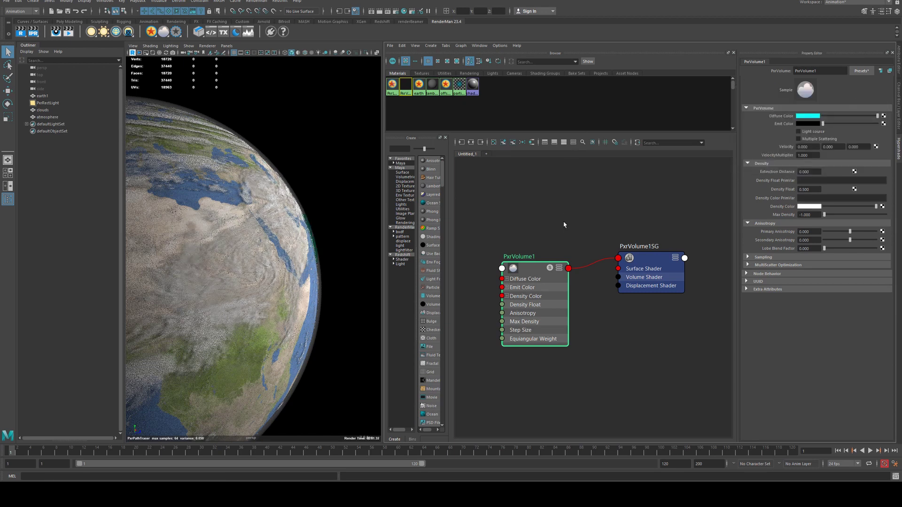
click(812, 120)
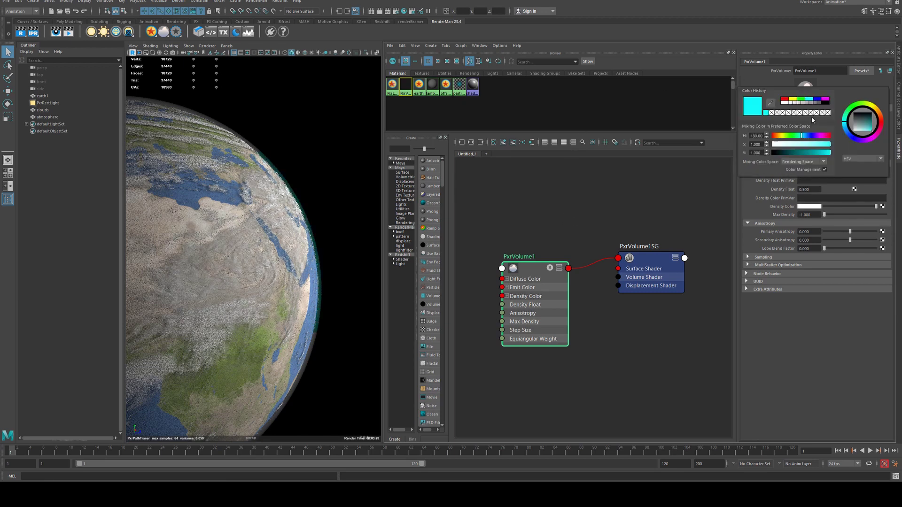
click(845, 130)
click(862, 131)
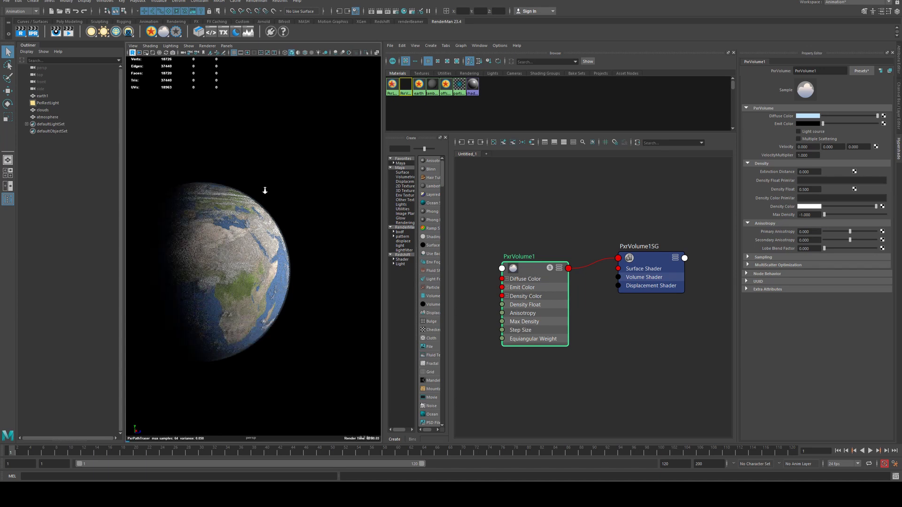
scroll(325, 224, up, 3)
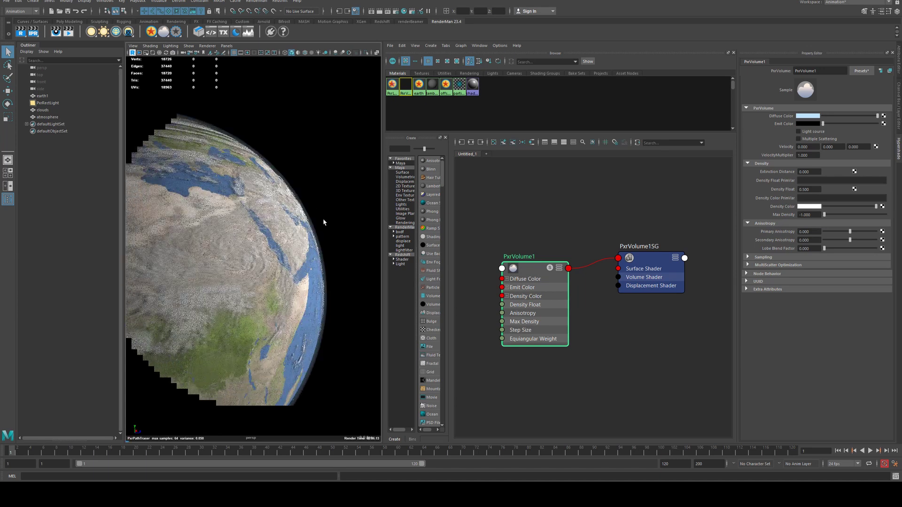